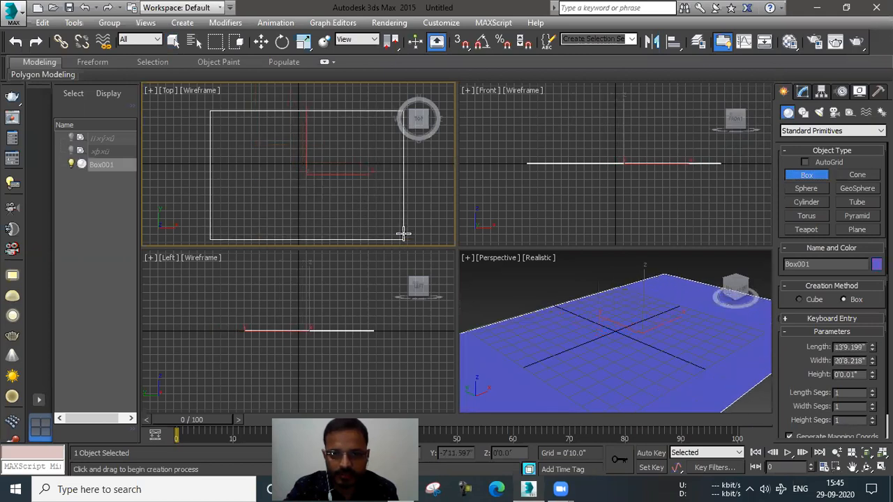
Step: Finish the box at about 0'10.9" high and set its length and width segments to 3
right_click(369, 199)
middle_click_drag(420, 185, 414, 171)
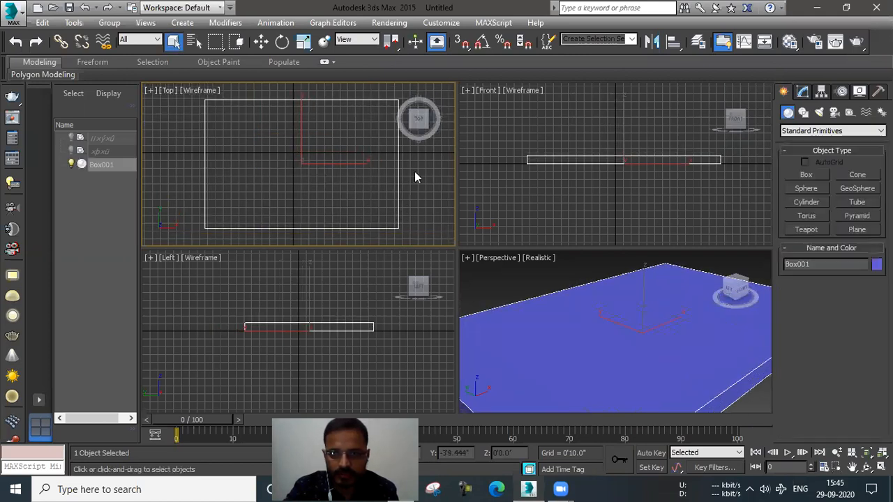
left_click(802, 91)
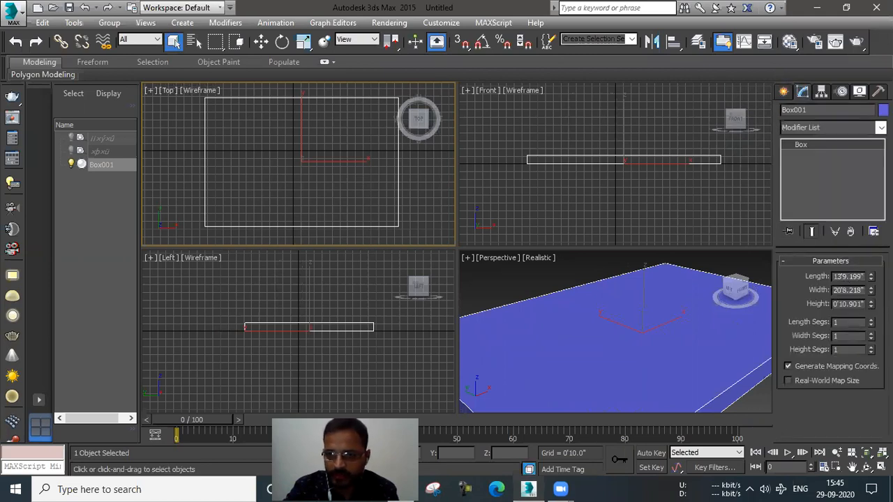
left_click(870, 320)
double_click(870, 333)
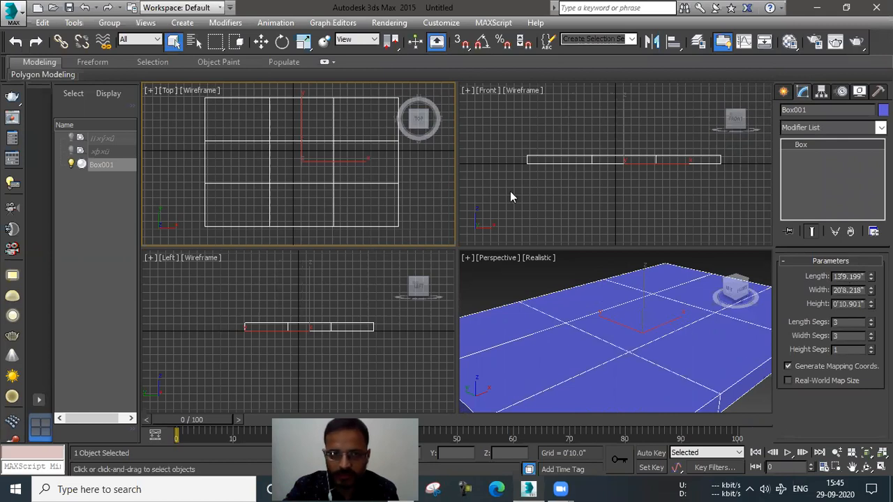
Step: Convert the box to an editable poly and switch to vertex editing
right_click(329, 173)
mouse_move(368, 299)
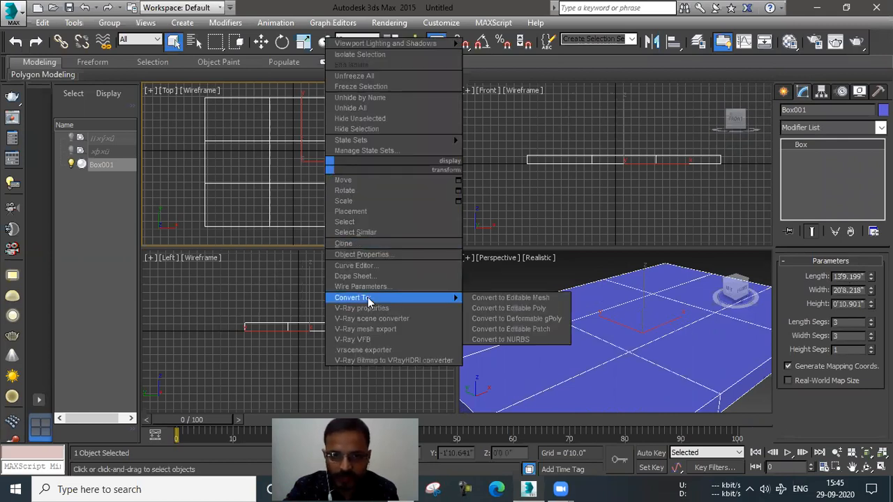
left_click(546, 308)
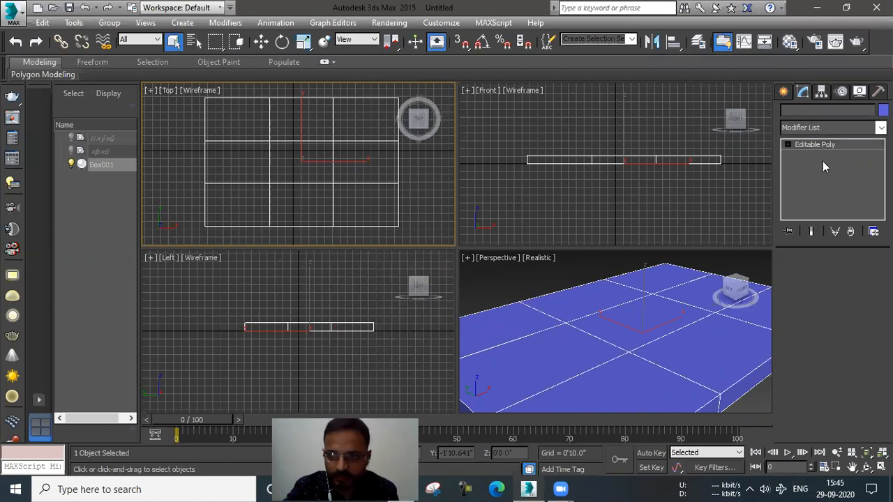
left_click(788, 144)
left_click(805, 156)
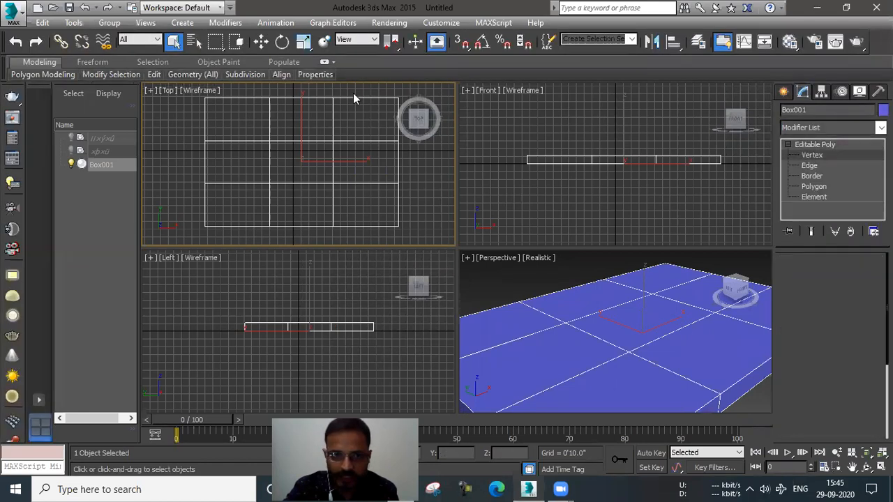
Step: Move the two inner vertex columns outward along X in the Top view, toward the box's short edges
left_click_drag(317, 91, 368, 241)
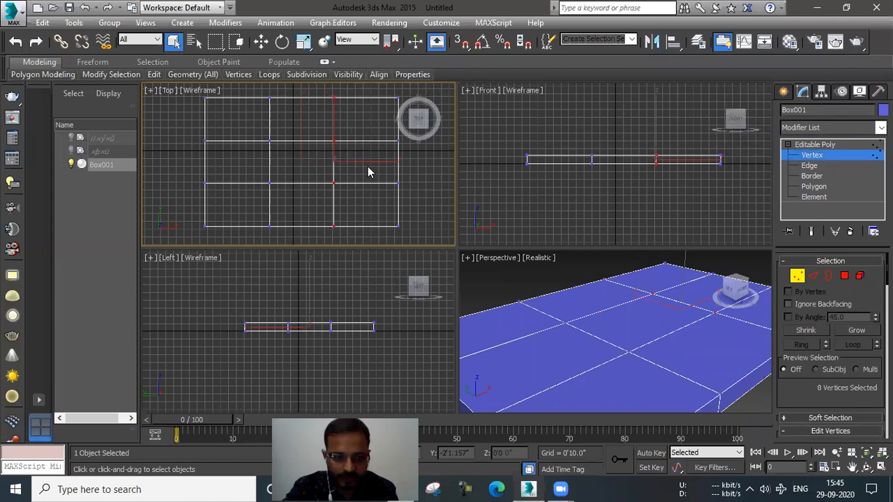
key("w")
left_click_drag(373, 162, 396, 162)
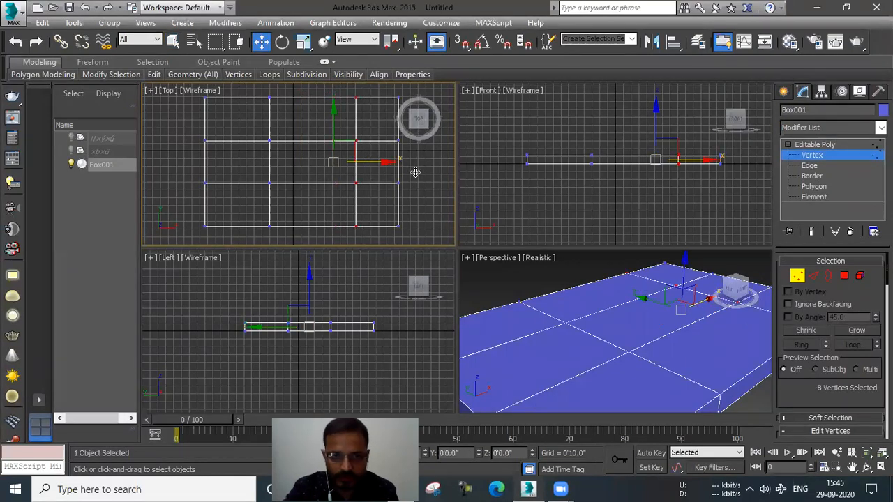
left_click_drag(247, 88, 258, 171)
Step: Move the two inner vertex rows outward along Y in the Top view, toward the box's long edges
left_click_drag(184, 130, 409, 168)
left_click_drag(301, 108, 303, 91)
left_click_drag(169, 170, 419, 199)
left_click_drag(301, 146, 302, 165)
Step: Shift the two inner vertex columns slightly inward along X to even out the border width
left_click_drag(366, 91, 392, 238)
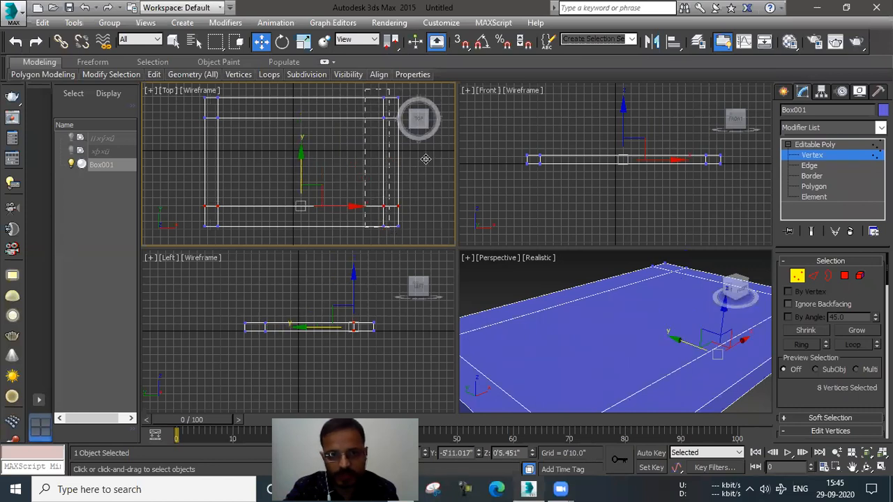
left_click_drag(259, 95, 213, 241)
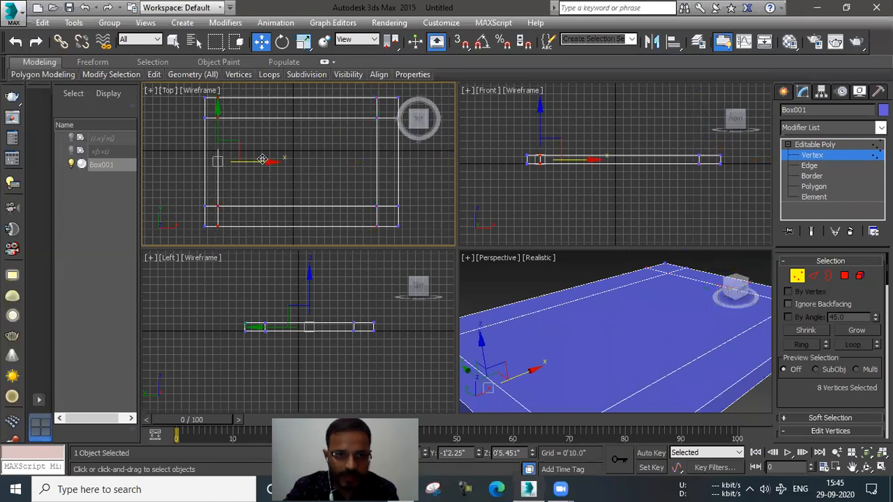
left_click_drag(262, 162, 267, 161)
Step: Extrude the large central polygon on the box's underside inward with a height of -0'4.123"
middle_click_drag(548, 301, 604, 272, "alt")
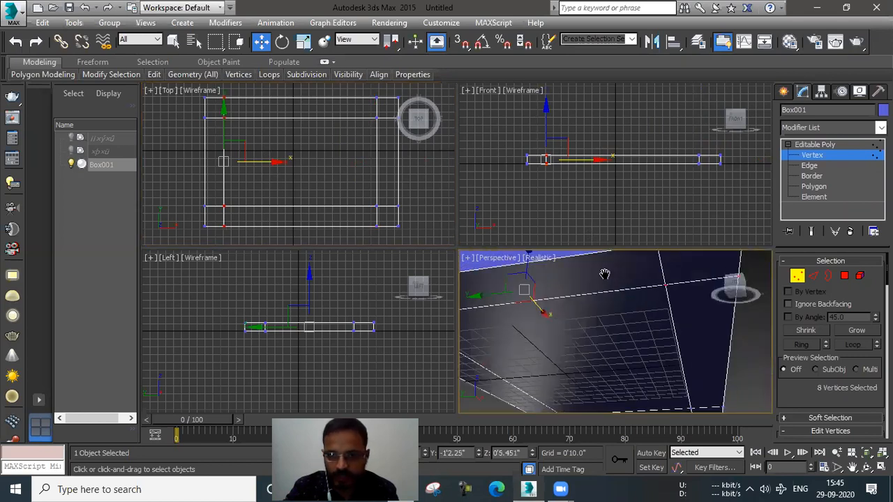
left_click(810, 185)
left_click(562, 320)
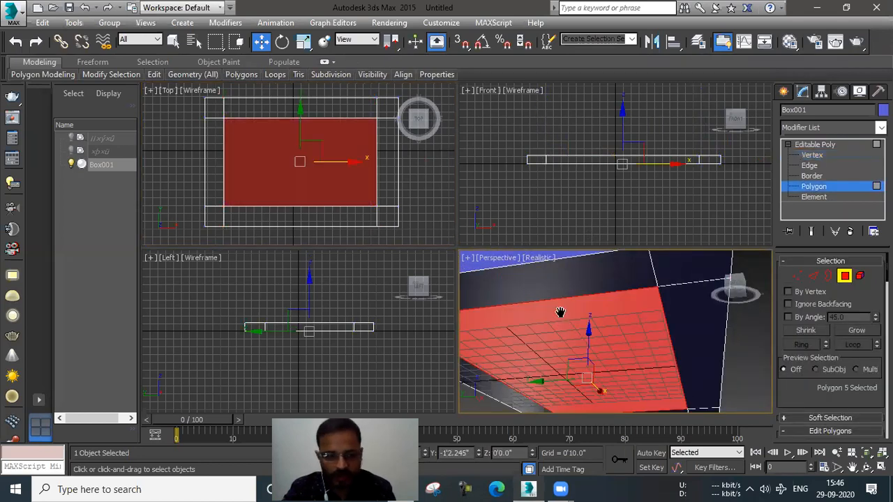
key("alt+w")
scroll(522, 298, "down", 4)
middle_click_drag(506, 311, 789, 371, "alt")
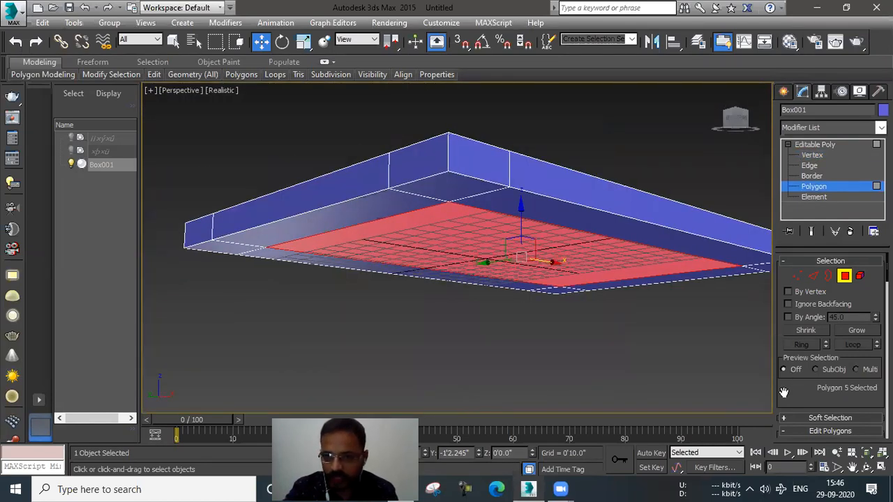
scroll(783, 393, "down", 4)
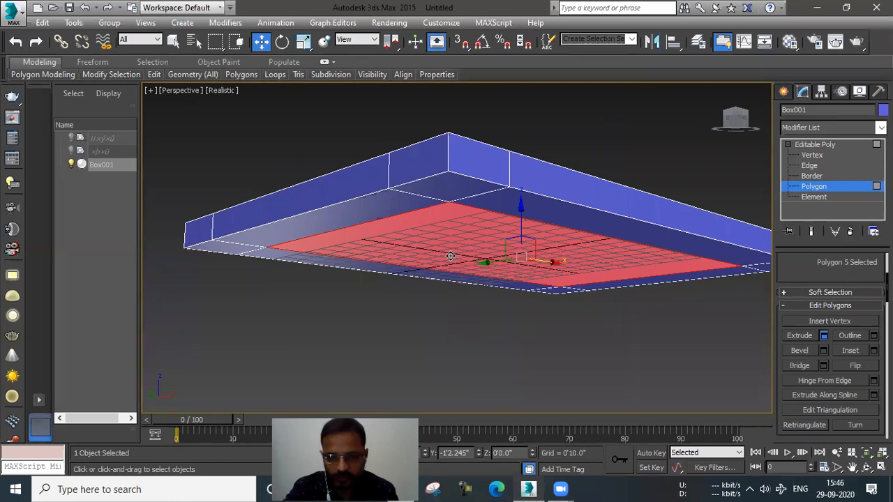
key("shift+e")
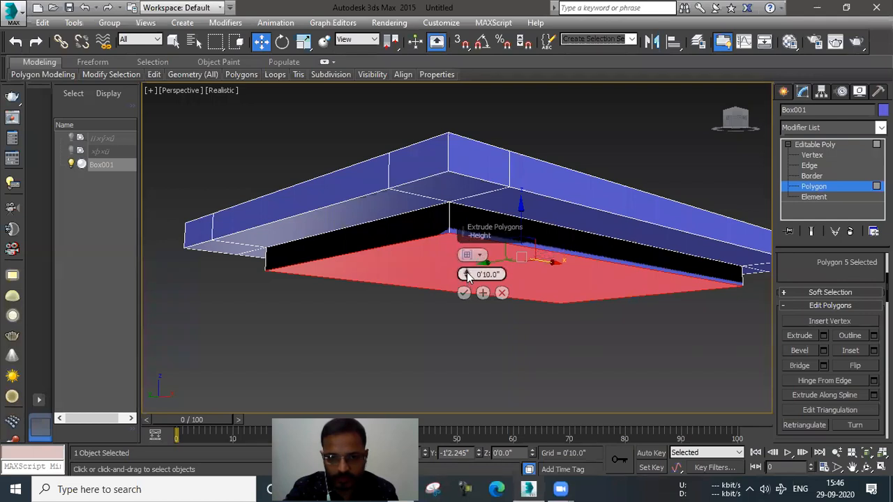
left_click_drag(466, 278, 472, 327)
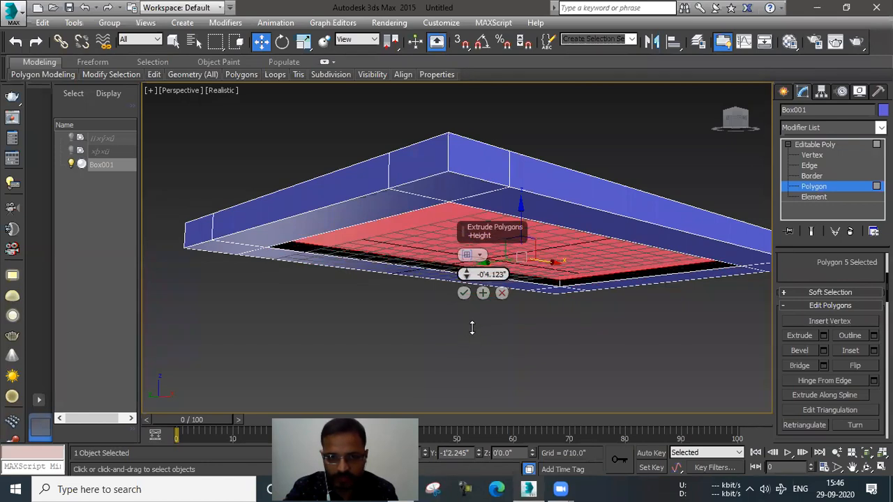
left_click(464, 293)
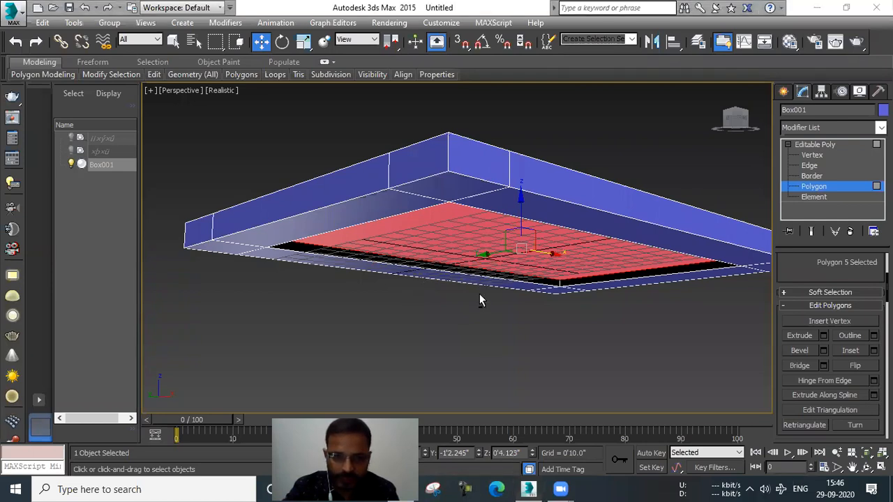
Step: Select all four narrow side polygons inside the underside recess
scroll(545, 282, "up", 5)
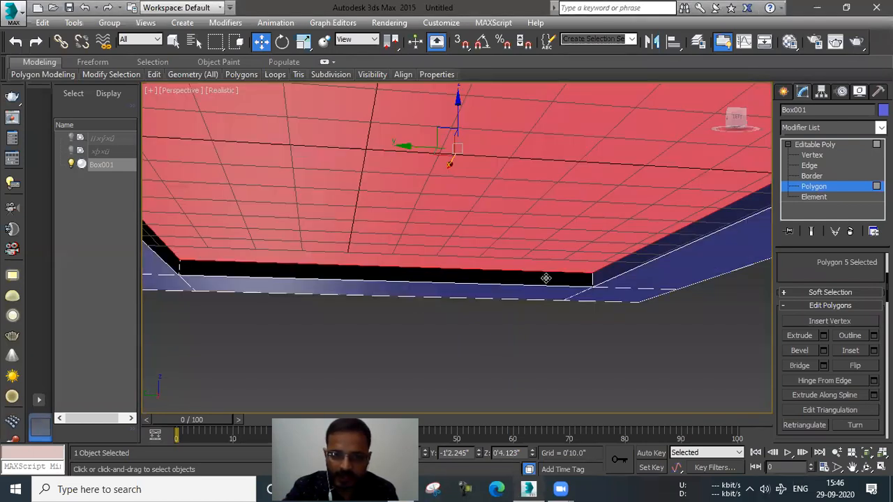
left_click(545, 278)
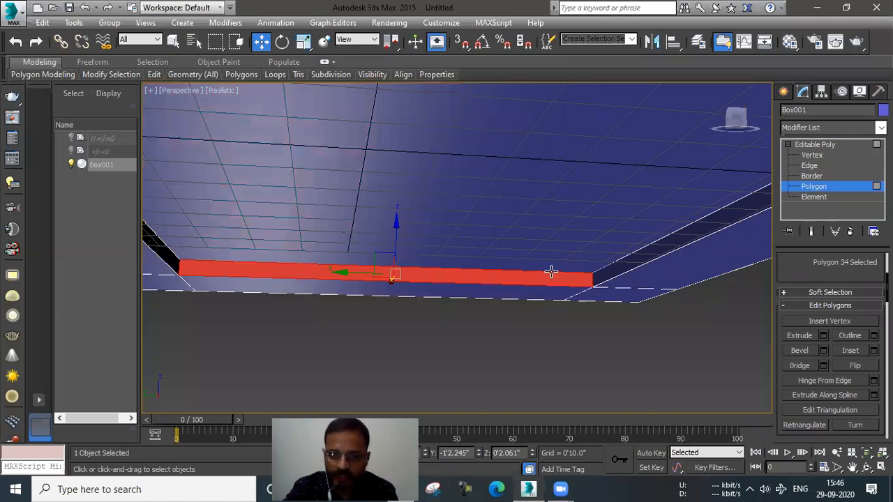
left_click(597, 277, "ctrl")
middle_click_drag(624, 283, 590, 285)
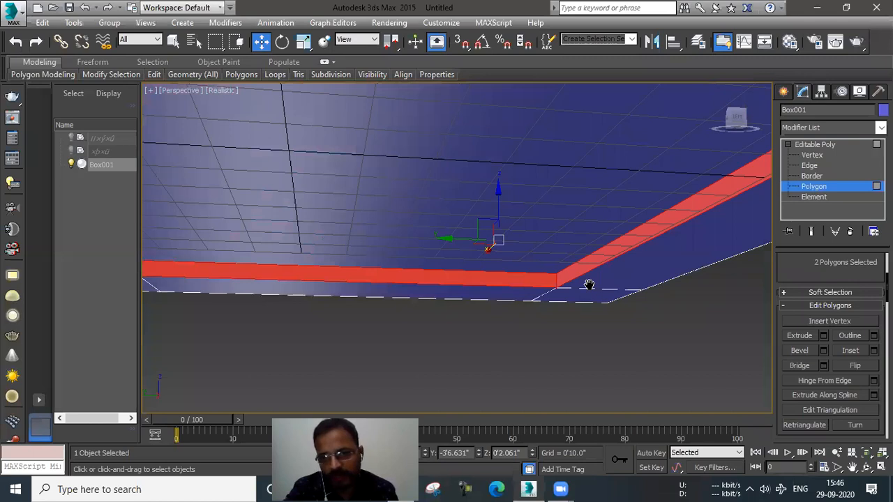
middle_click_drag(589, 284, 629, 264, "alt")
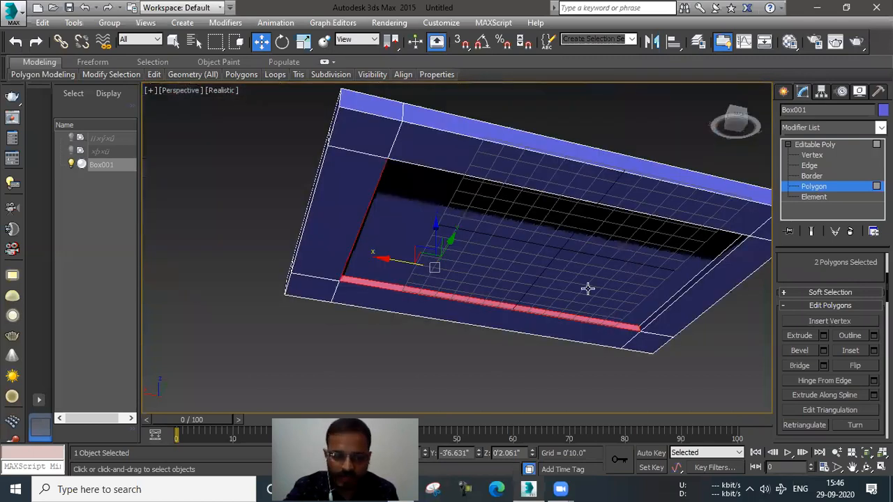
scroll(554, 259, "up", 2)
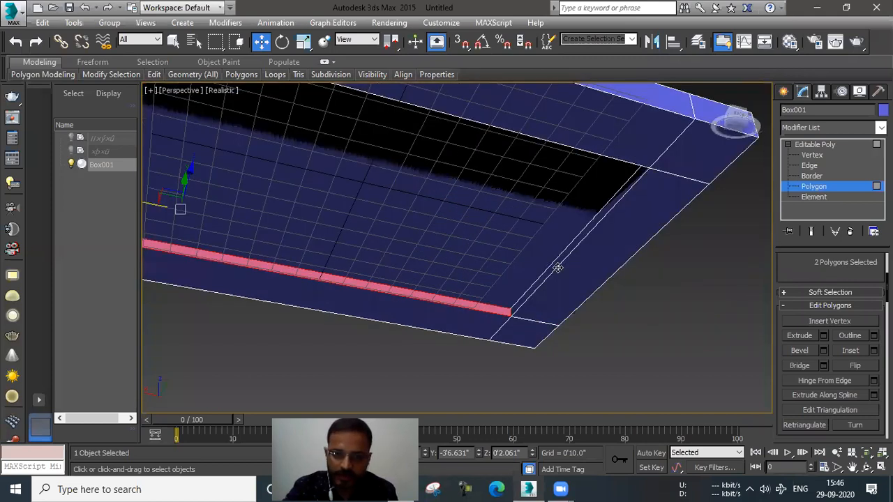
left_click(555, 265, "ctrl")
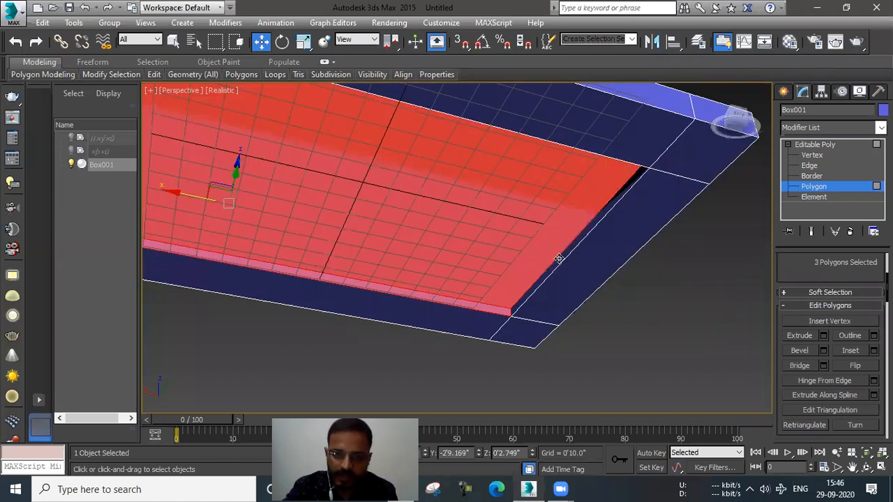
left_click(477, 271, "ctrl")
left_click(562, 260, "ctrl")
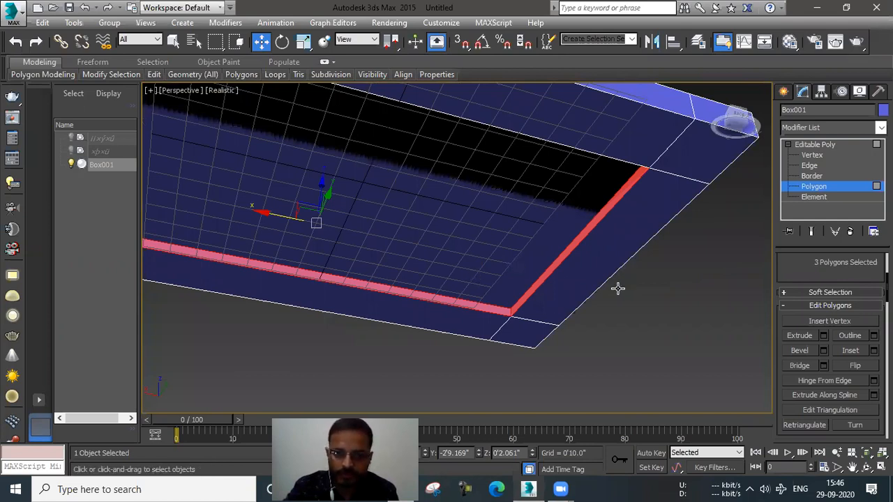
middle_click_drag(618, 289, 737, 249, "alt")
middle_click_drag(512, 263, 645, 305, "alt")
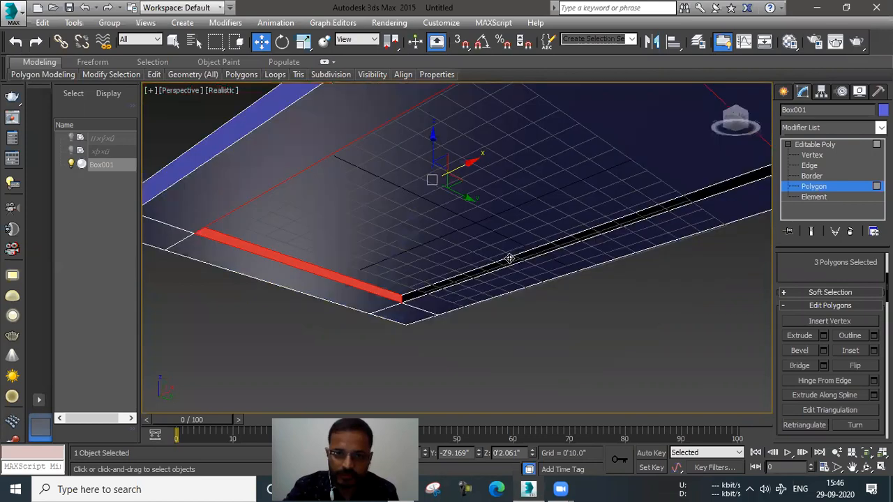
left_click(509, 258, "ctrl")
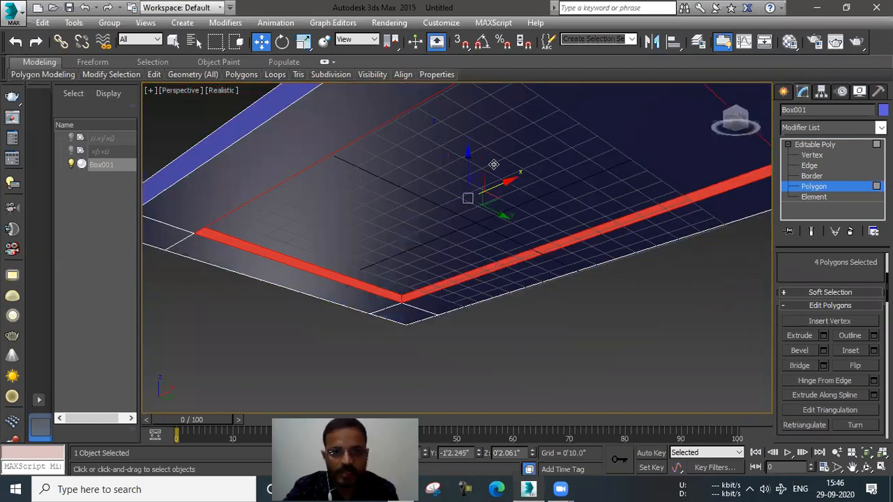
Step: Extrude the four recess side polygons by local normal into the border with a height of -0'7.567"
middle_click_drag(493, 165, 374, 272, "alt")
key("shift+z")
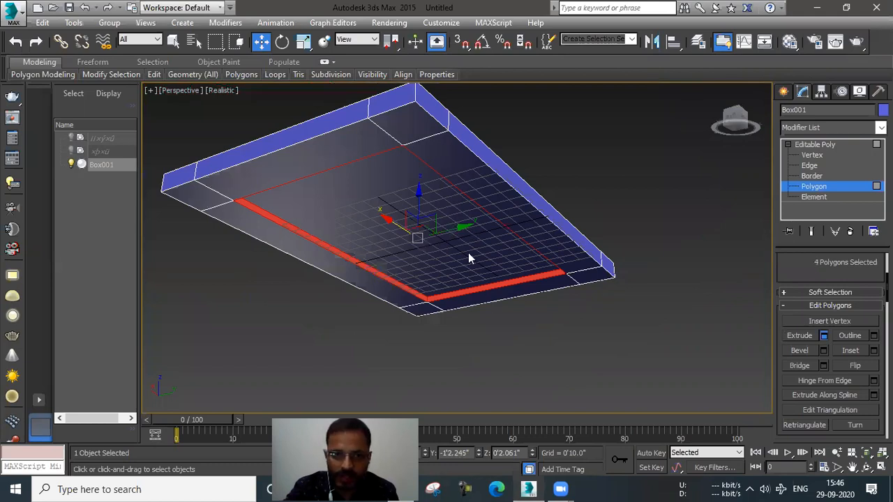
key("shift+e")
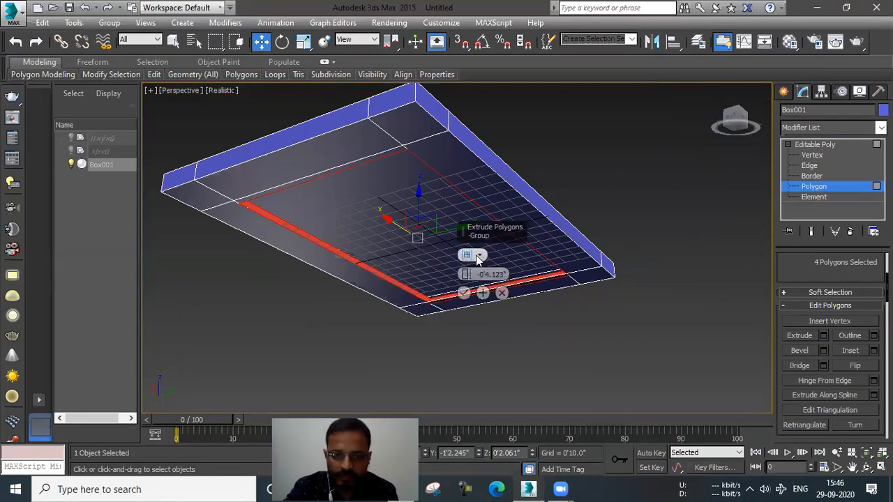
left_click(479, 256)
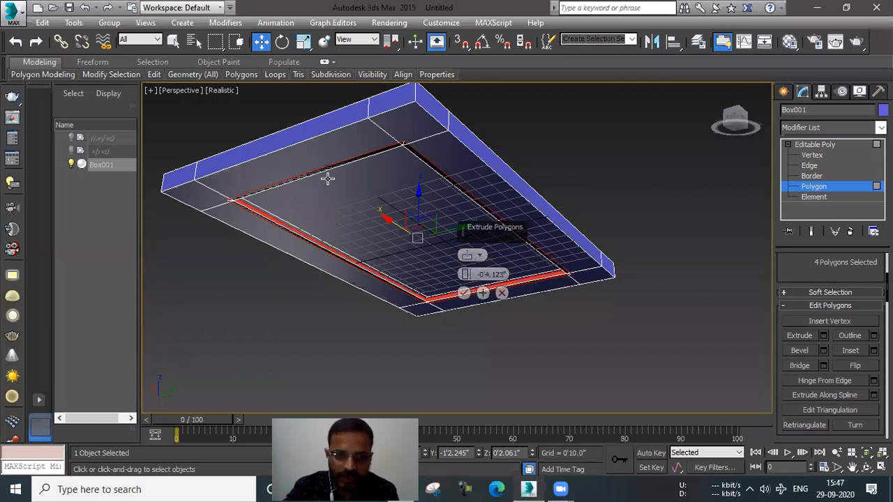
key("shift+z")
mouse_move(466, 276)
left_mouse_down()
mouse_move(468, 262)
mouse_move(465, 302)
mouse_move(466, 289)
left_mouse_up()
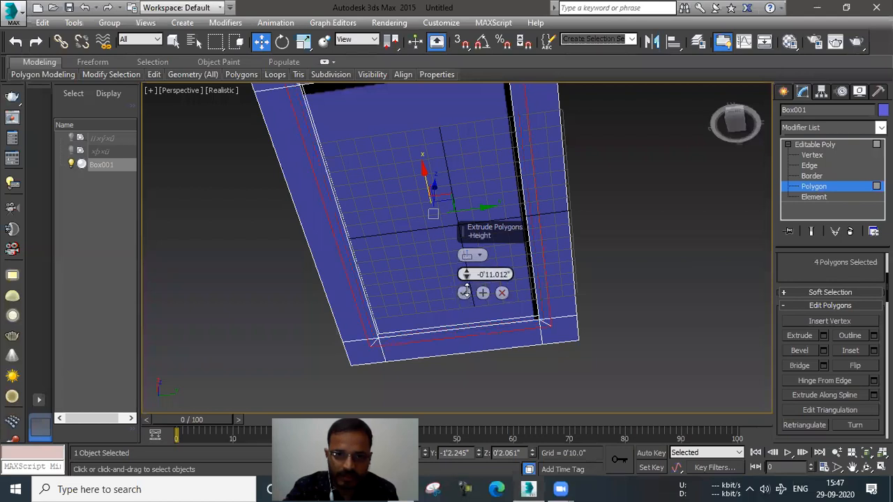
left_click_drag(466, 258, 467, 257)
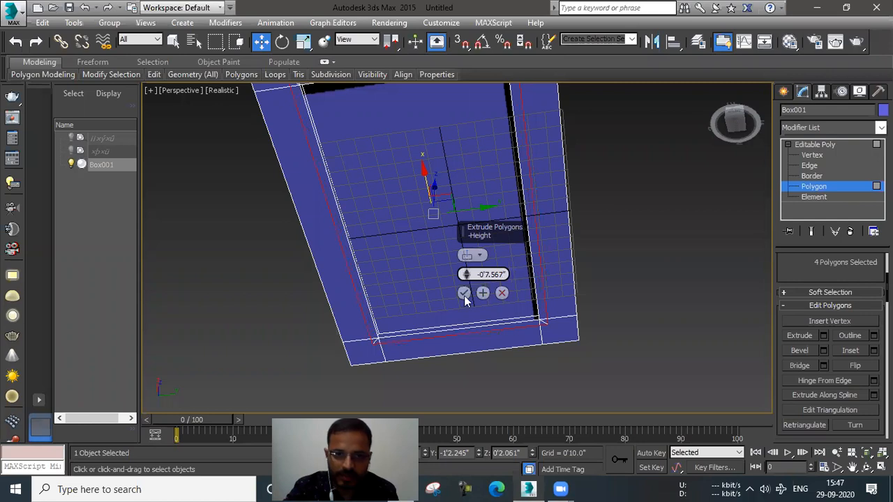
middle_click_drag(450, 300, 395, 307, "alt")
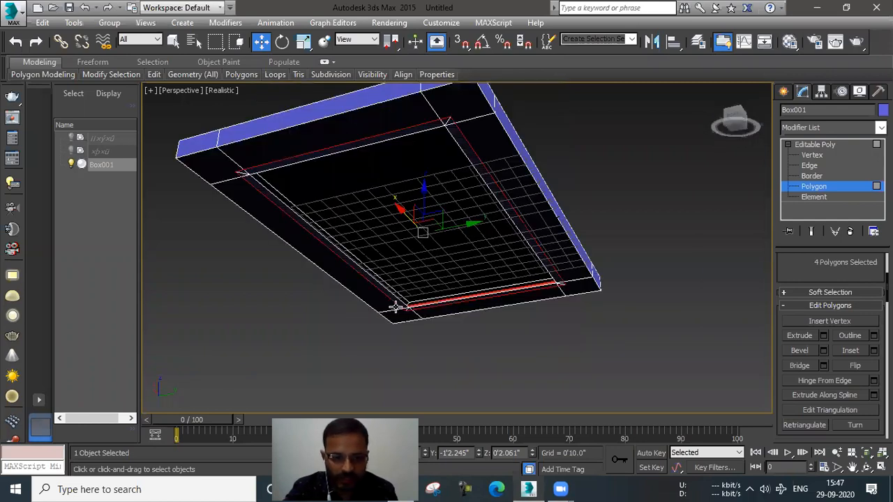
Step: Examine the extruded groove around the recess on the slab's underside from several angles
scroll(395, 307, "up", 3)
key("r")
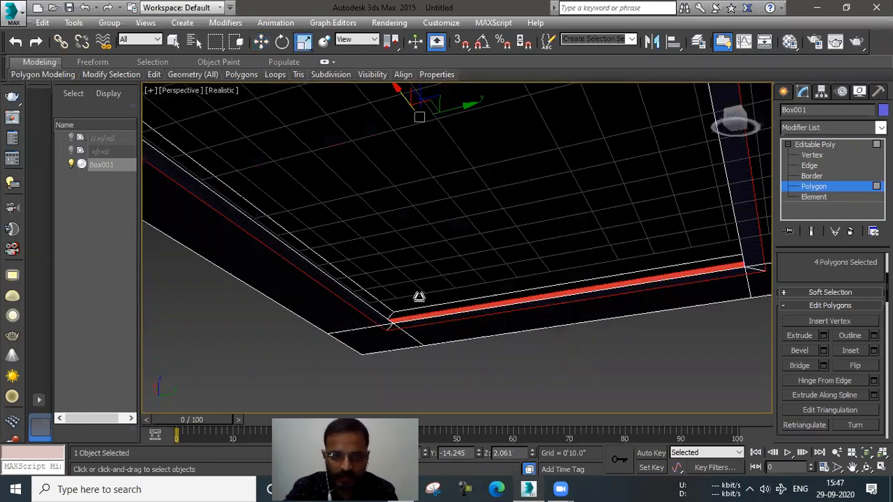
scroll(417, 297, "down", 1)
left_click_drag(423, 281, 431, 252)
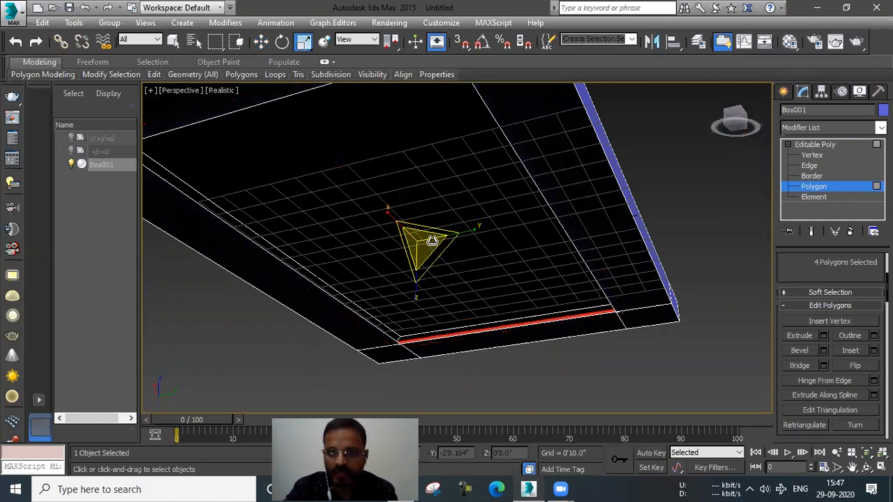
middle_click_drag(431, 251, 458, 259, "alt")
scroll(476, 284, "down", 2)
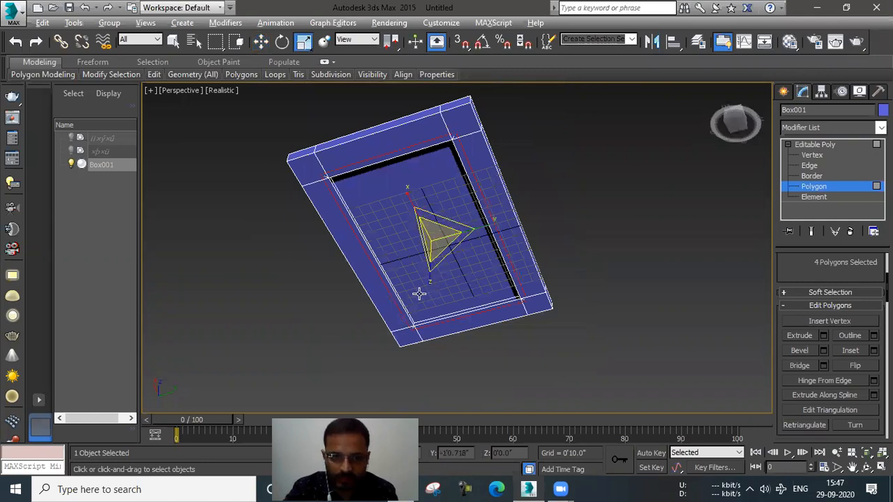
scroll(434, 303, "up", 2)
middle_click_drag(432, 289, 456, 267, "alt")
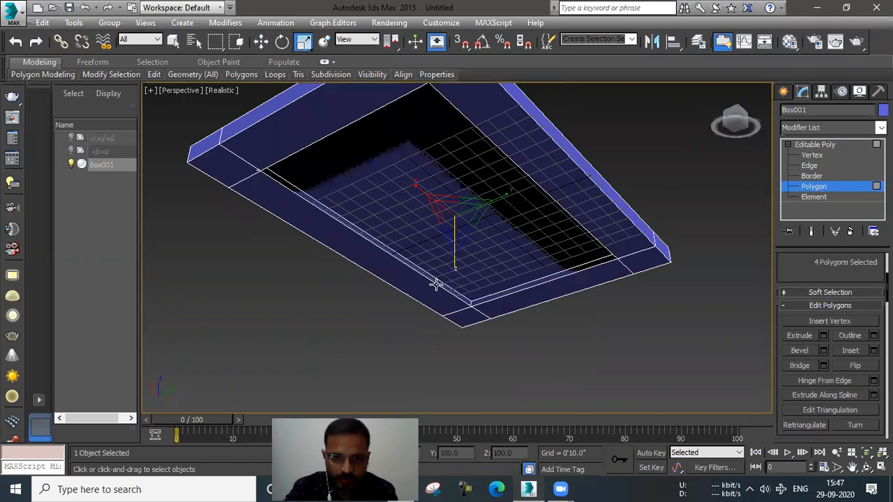
middle_click_drag(453, 279, 412, 291, "alt")
mouse_move(411, 296)
left_mouse_down()
mouse_move(412, 342)
mouse_move(413, 309)
left_mouse_up()
middle_click_drag(593, 232, 793, 305, "alt")
Step: Assign material ID 1 to the four selected groove polygons
left_click(794, 304)
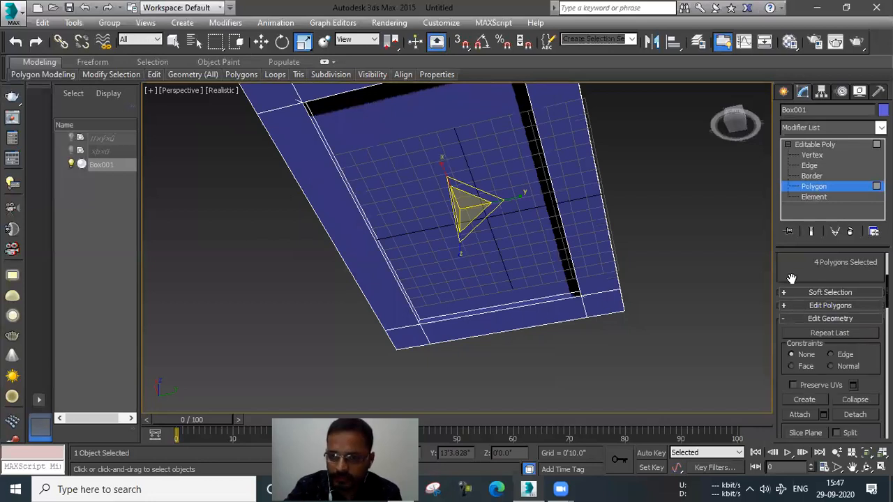
scroll(784, 340, "down", 3)
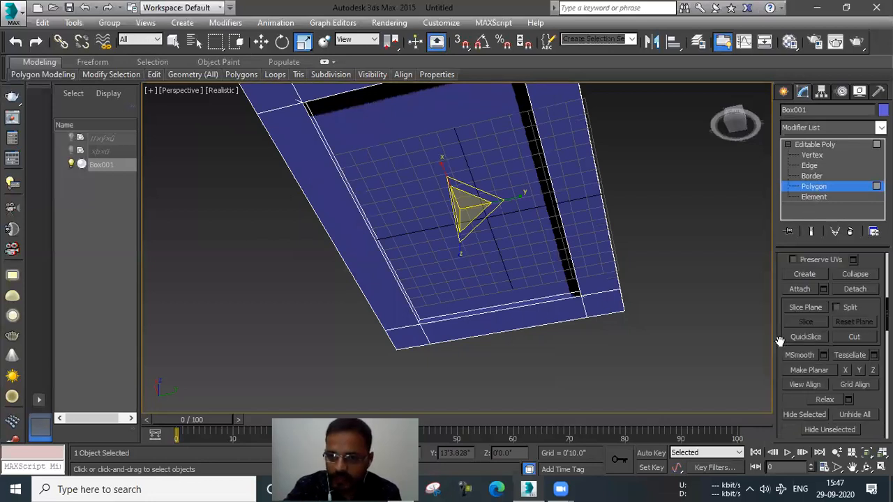
scroll(779, 341, "down", 3)
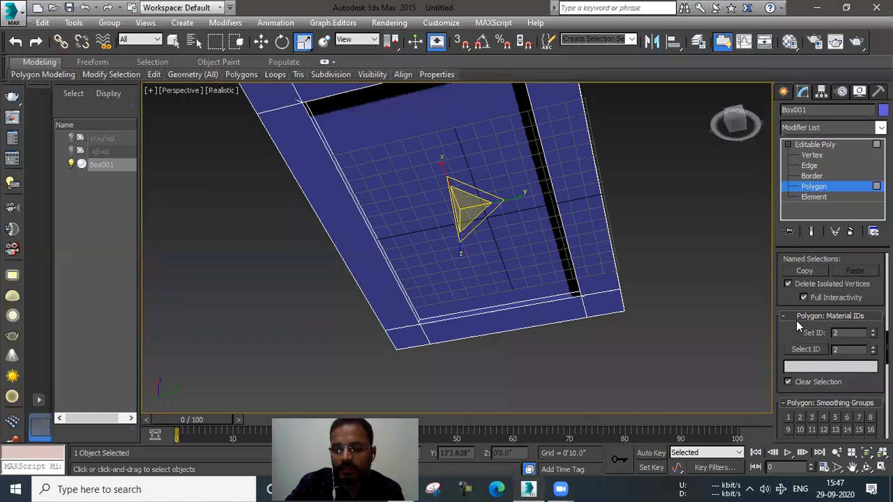
left_click_drag(841, 333, 833, 333)
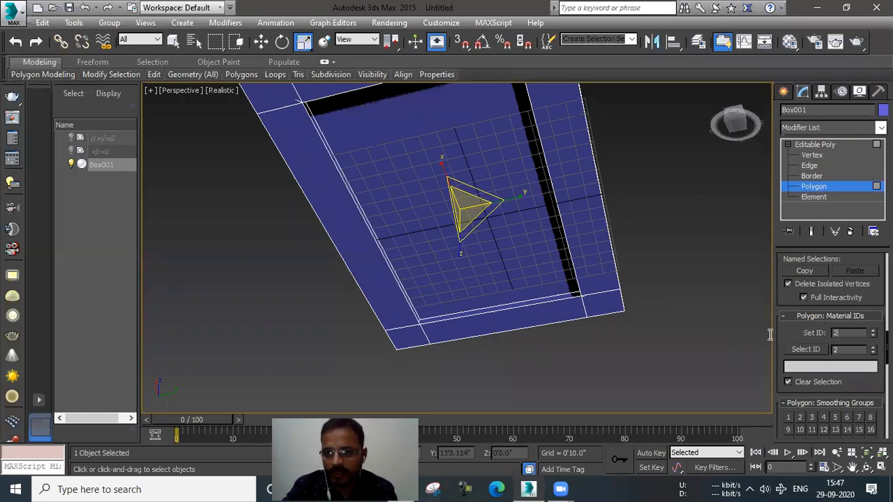
type("1")
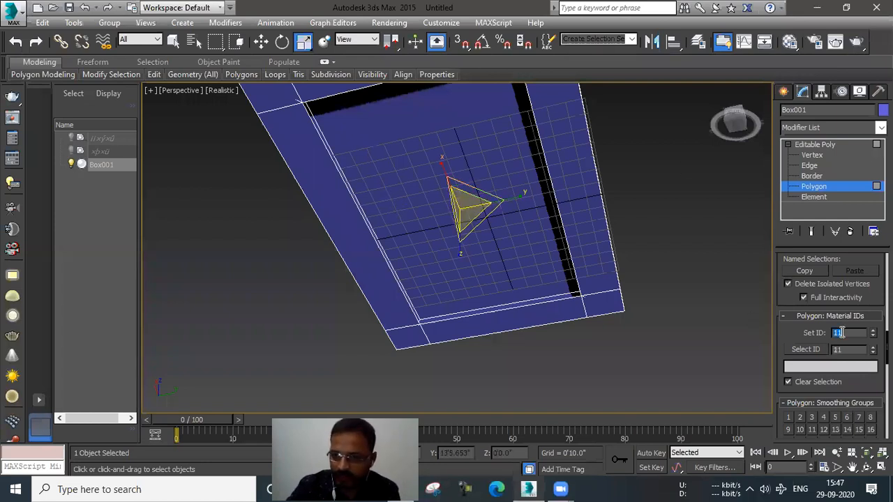
type("1")
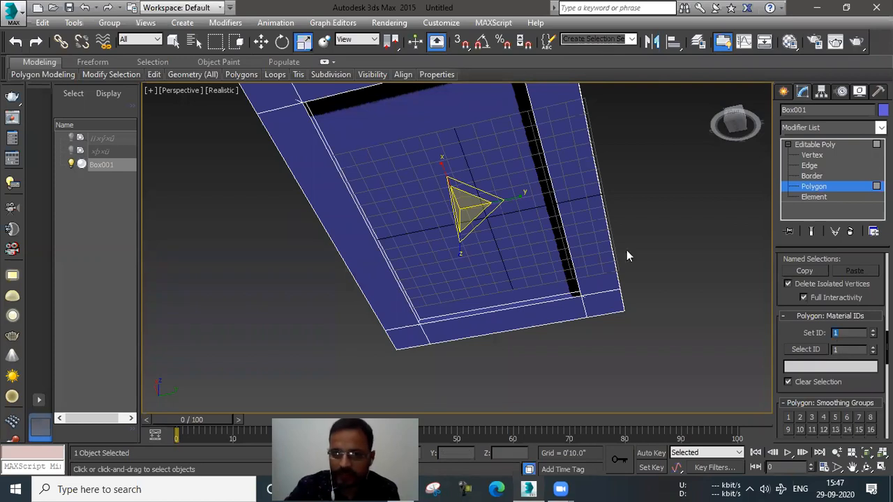
Step: Select all polygons except the groove's four inner faces, assign them material ID 2, and clear the selection
left_click(589, 283)
middle_click_drag(490, 287, 500, 305, "alt")
left_click(517, 295)
scroll(516, 295, "up", 4)
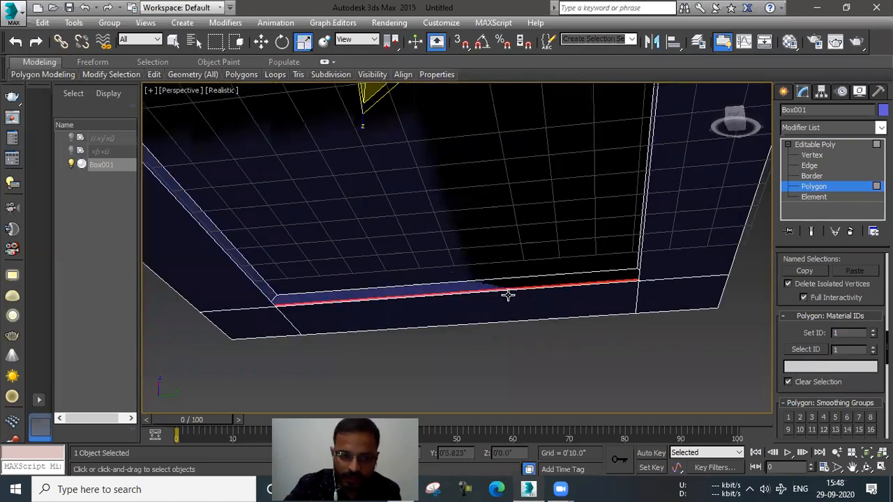
scroll(509, 293, "down", 2)
key("ctrl+a")
middle_click_drag(508, 295, 436, 314, "alt")
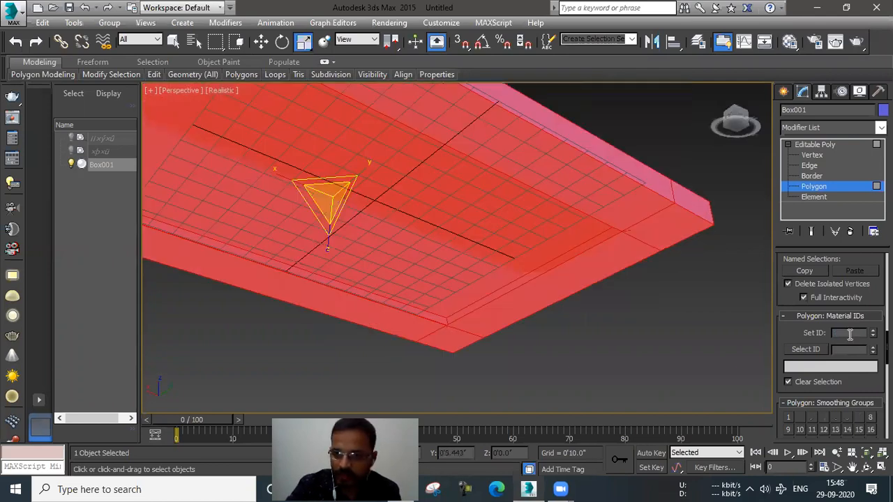
left_click(608, 323)
Step: Check the material IDs of individual groove, recess side, border and outer side polygons by selecting them one at a time
scroll(399, 304, "up", 2)
left_click(399, 304)
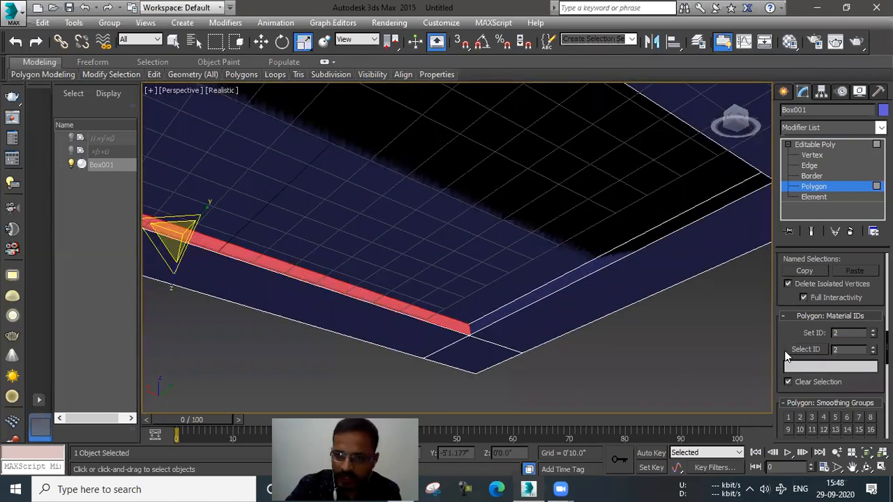
middle_click_drag(408, 313, 462, 323, "alt")
scroll(375, 284, "up", 2)
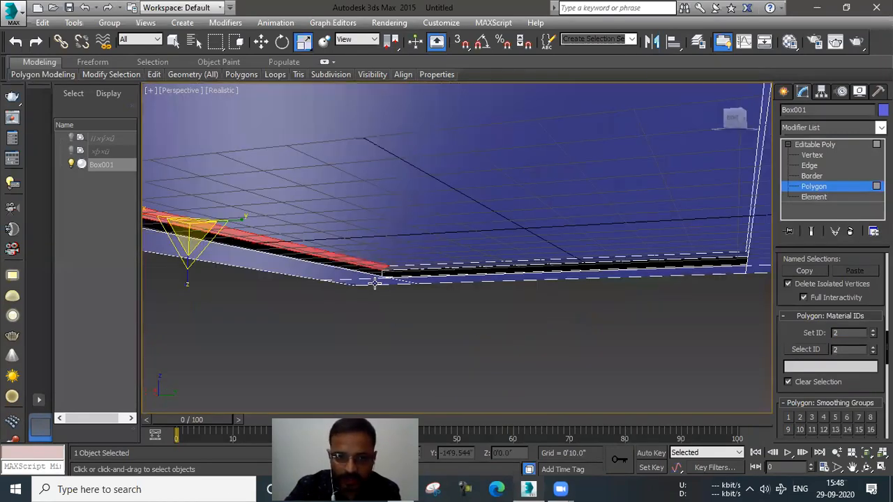
left_click(460, 249)
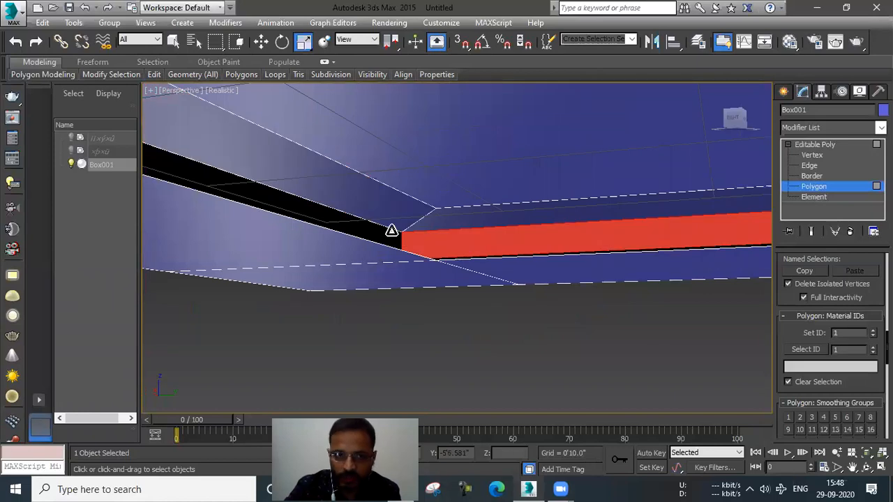
left_click(348, 226)
middle_click_drag(411, 227, 446, 251, "alt")
scroll(649, 281, "down", 3)
scroll(588, 249, "up", 2)
left_click(590, 249)
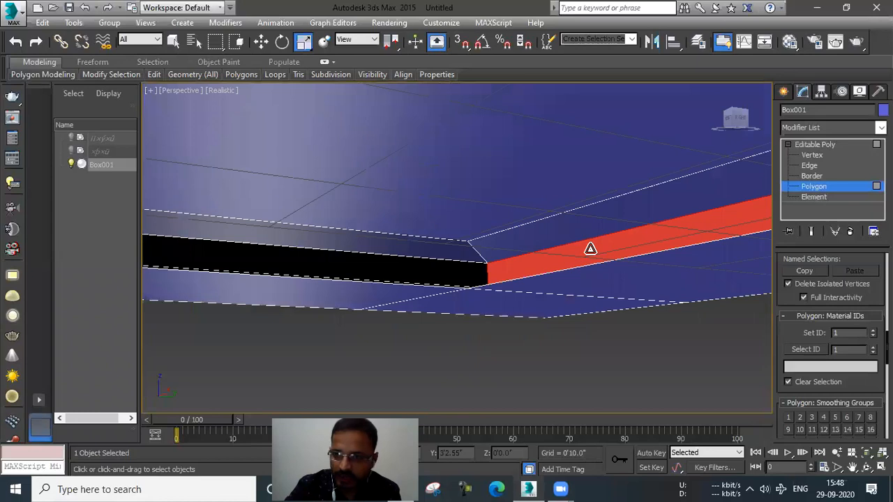
left_click(658, 282)
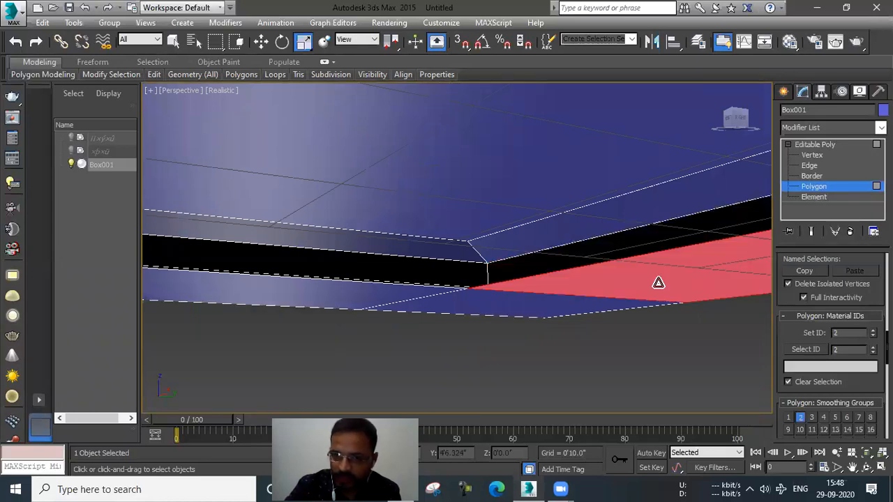
scroll(478, 255, "down", 10)
scroll(493, 246, "up", 8)
left_click(541, 208)
middle_click_drag(530, 309, 469, 242, "alt")
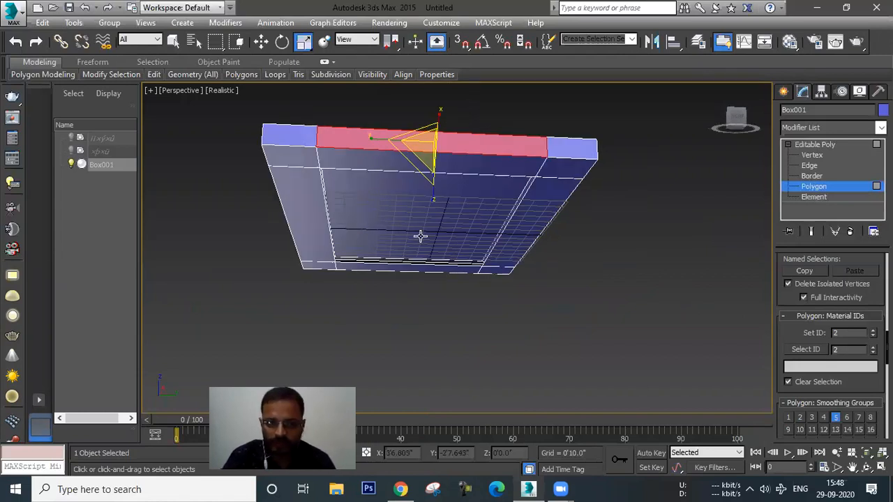
middle_click_drag(416, 161, 401, 227, "alt")
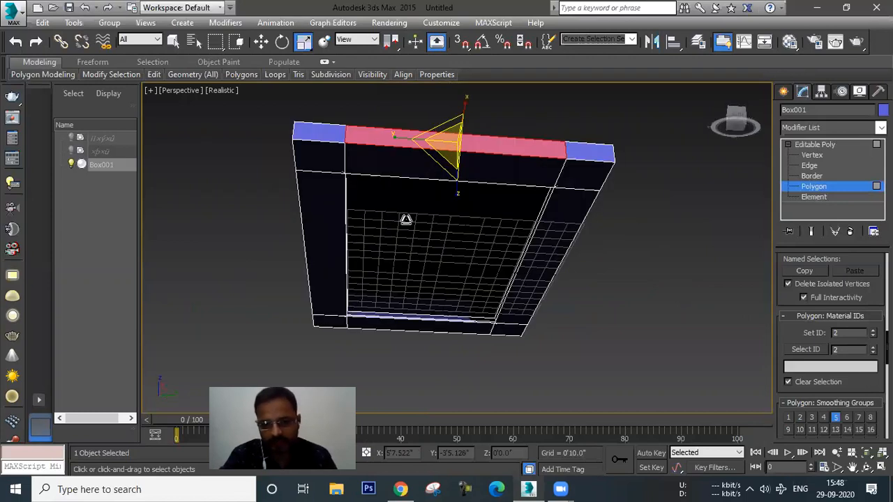
scroll(402, 226, "down", 5)
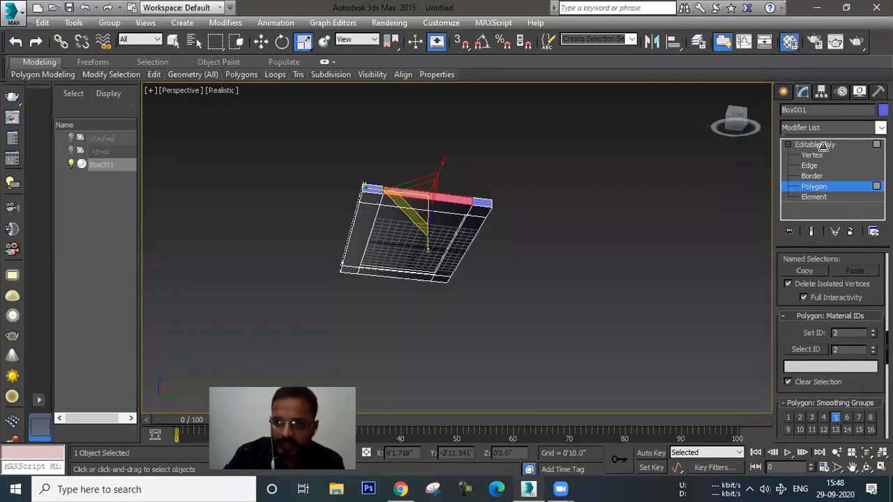
Step: Clear the polygon selection and save the scene to the Desktop as light
key("m")
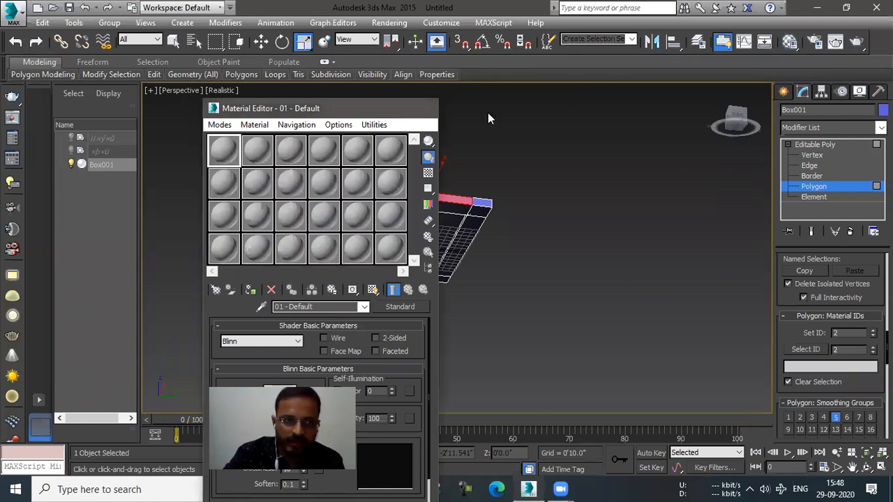
key("m")
key("ctrl+d")
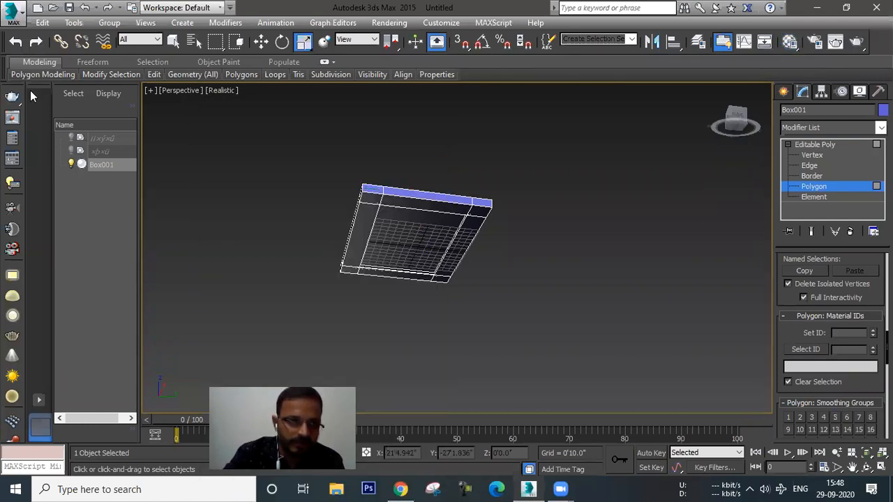
left_click(46, 138)
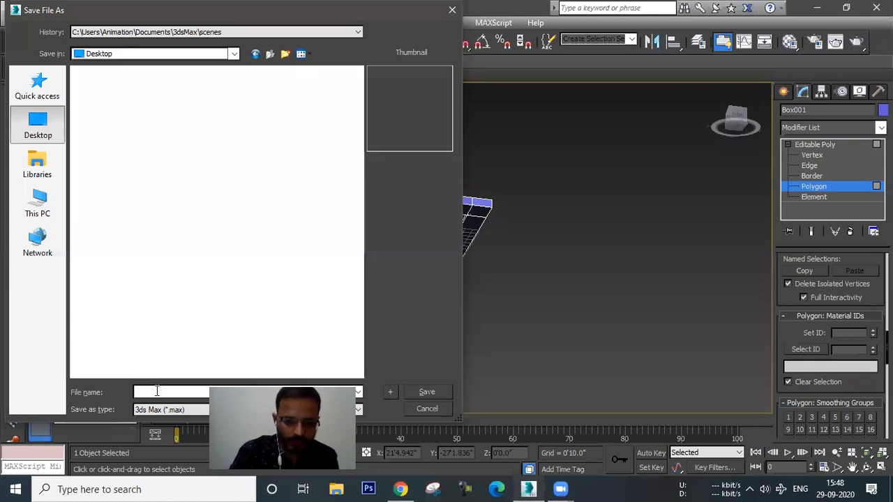
type("light")
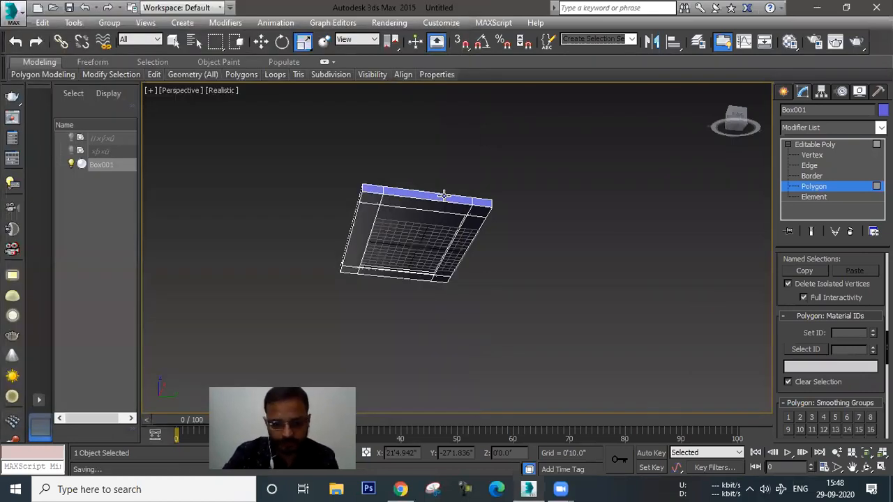
Step: Open the Material Editor and activate the last sample slot, 24 - Default
scroll(444, 195, "up", 3)
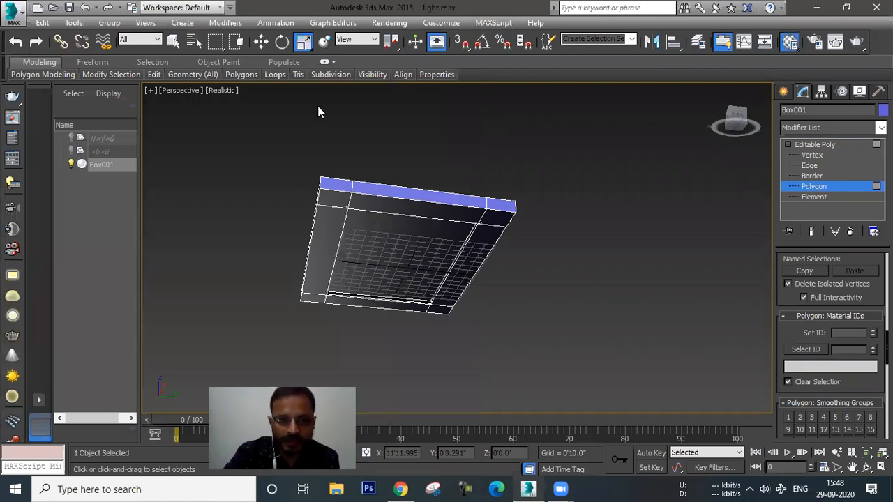
key("m")
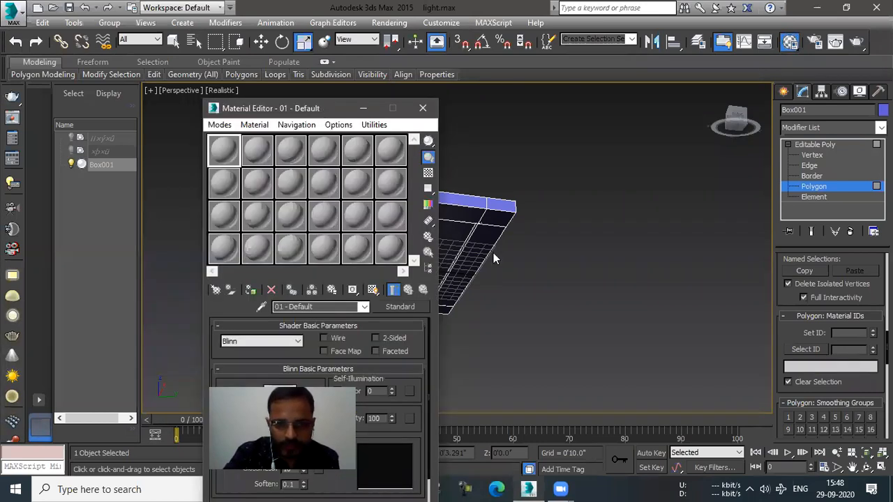
left_click_drag(318, 111, 245, 84)
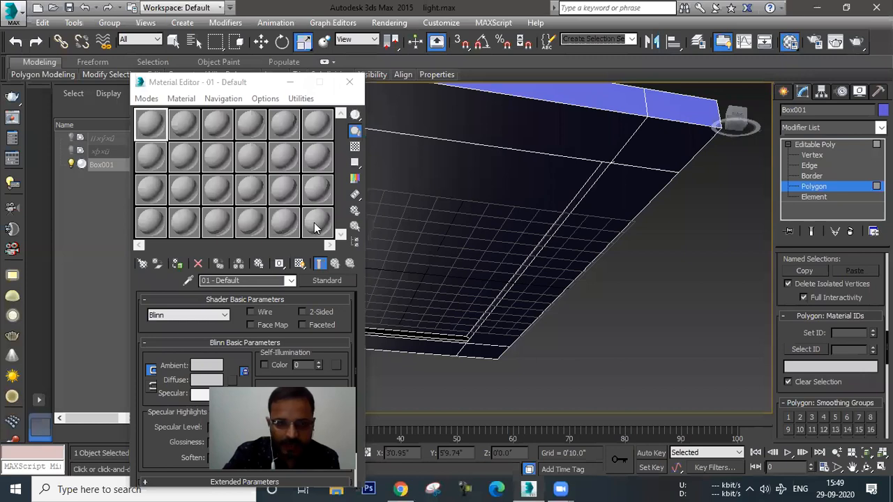
left_click(314, 223)
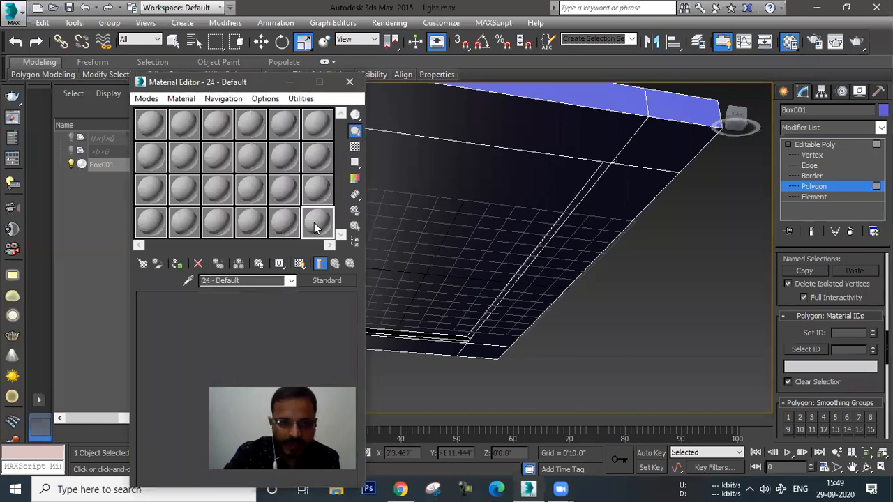
Step: Change the 24 - Default material to Multi/Sub-Object, discarding the old material, and assign it to the slab
left_click(326, 281)
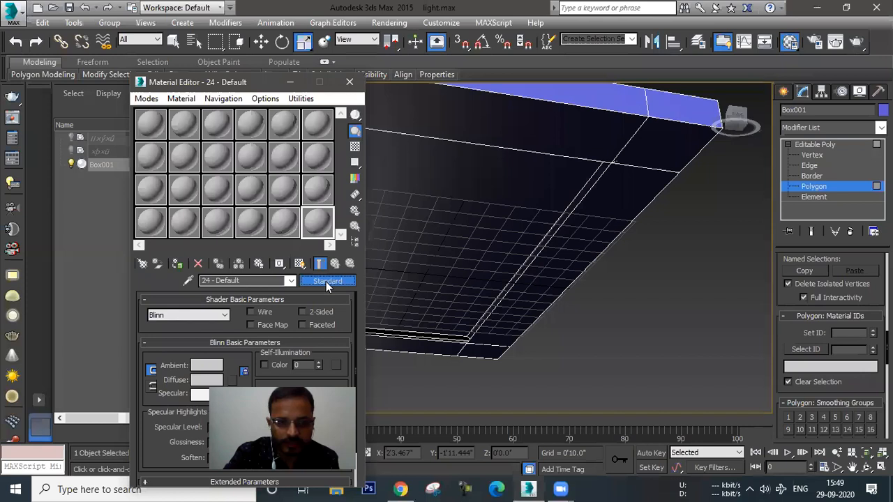
left_click(325, 281)
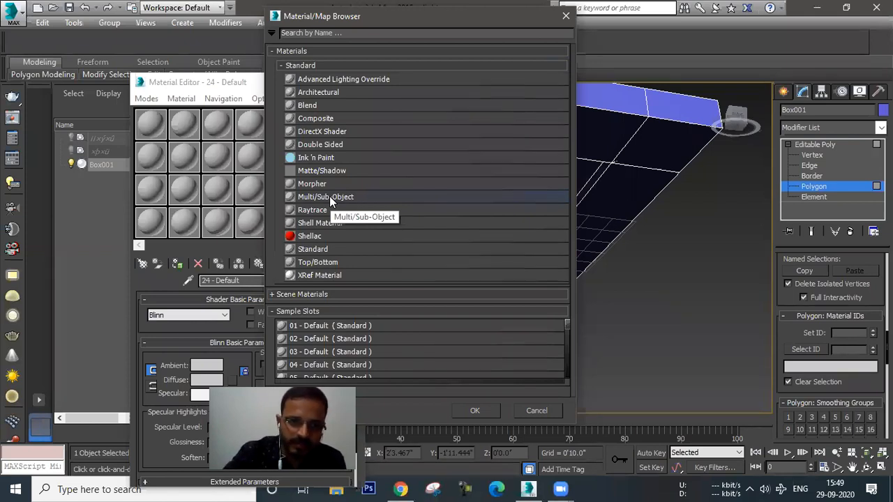
double_click(329, 196)
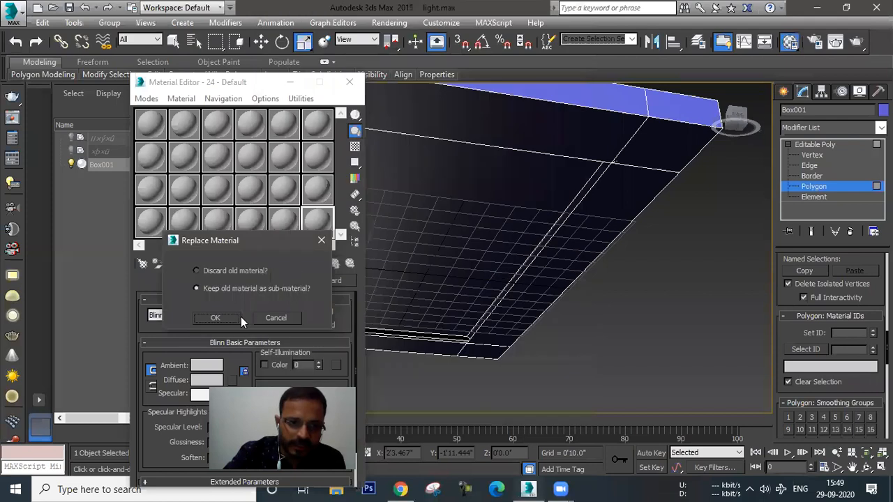
left_click(229, 269)
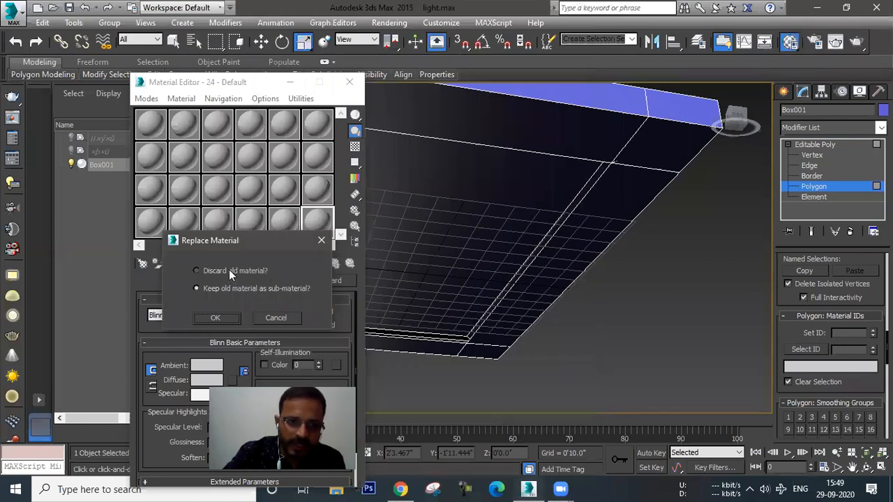
left_click(217, 318)
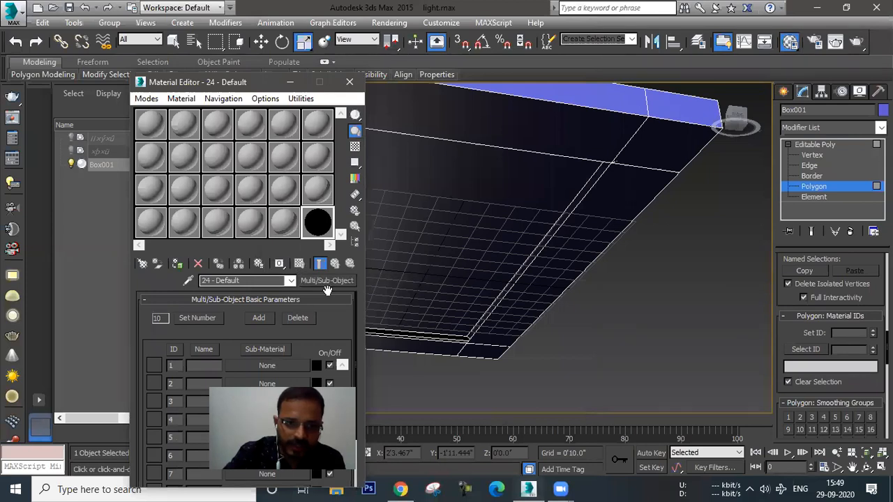
left_click(178, 264)
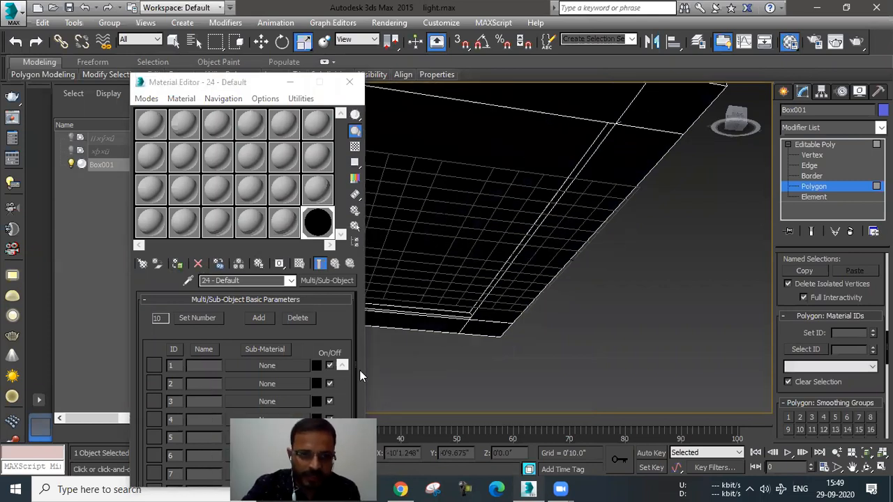
left_click_drag(230, 82, 221, 41)
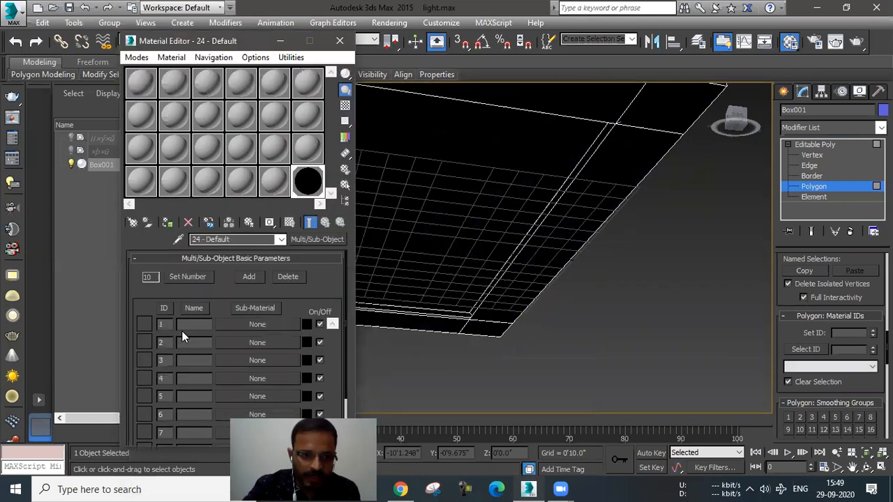
Step: Reduce the Multi/Sub-Object material to two sub-materials by deleting the surplus slots
scroll(169, 395, "down", 1)
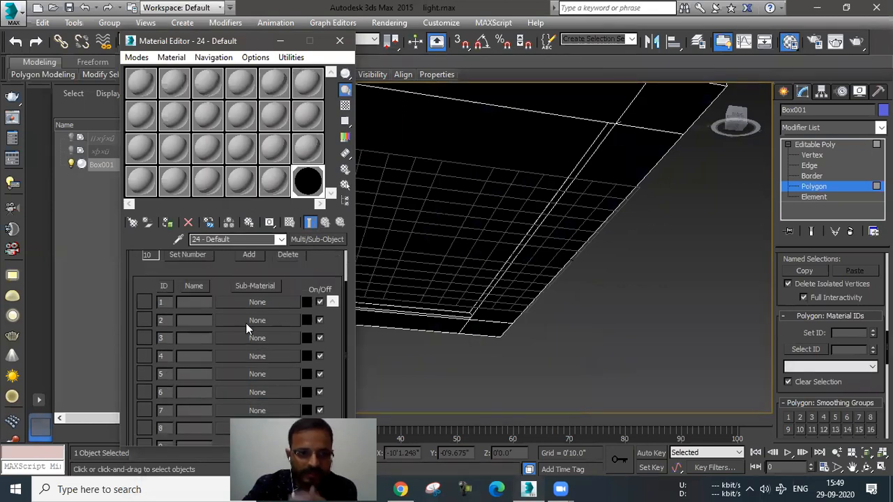
scroll(252, 319, "up", 1)
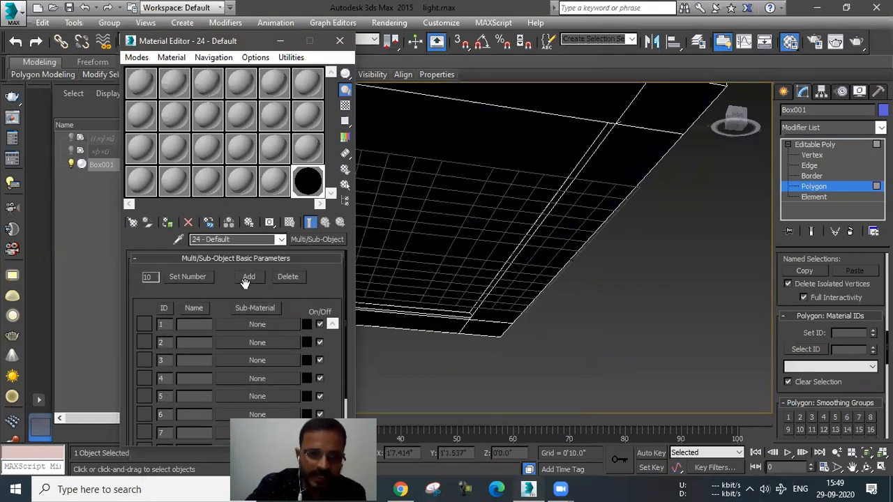
left_click(288, 277)
left_click(288, 277)
left_click(287, 276)
left_click(287, 277)
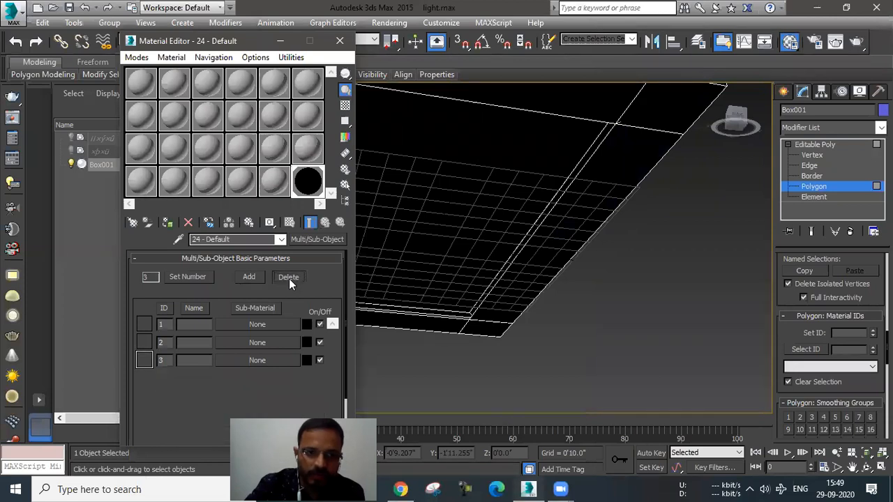
left_click(288, 278)
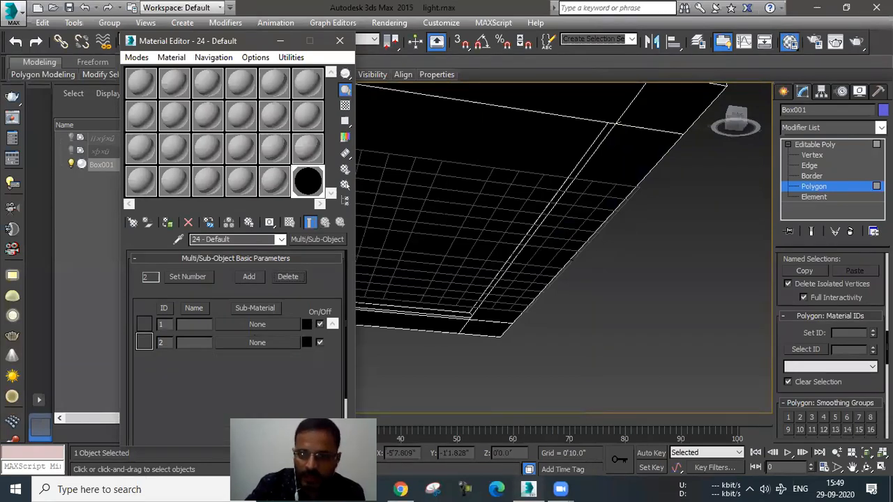
left_click(268, 344)
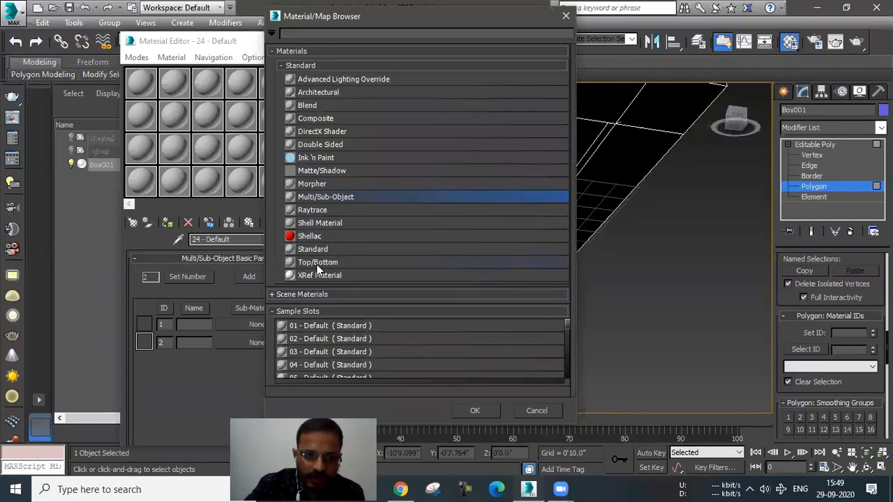
left_click(300, 294)
left_click(321, 295)
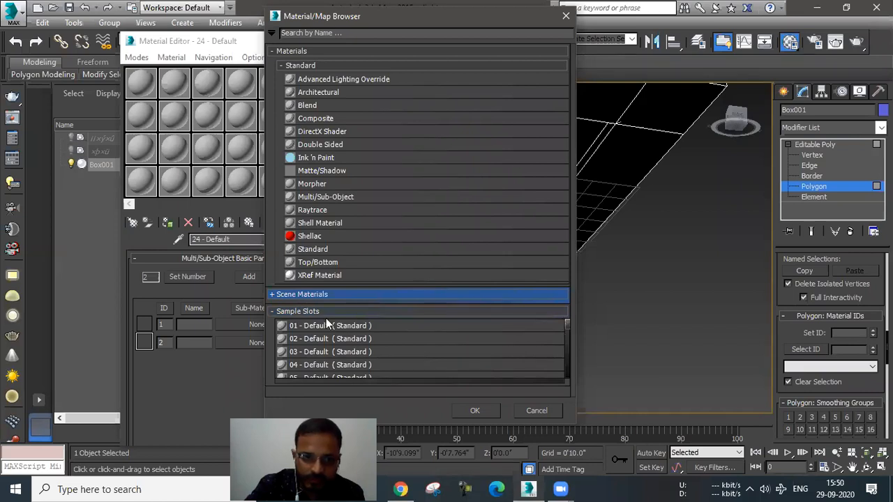
left_click(279, 311)
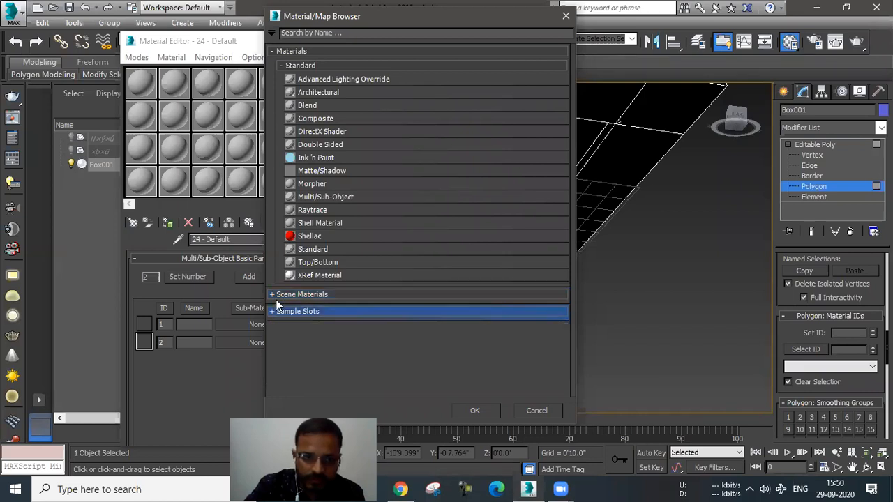
left_click(287, 67)
left_click(273, 53)
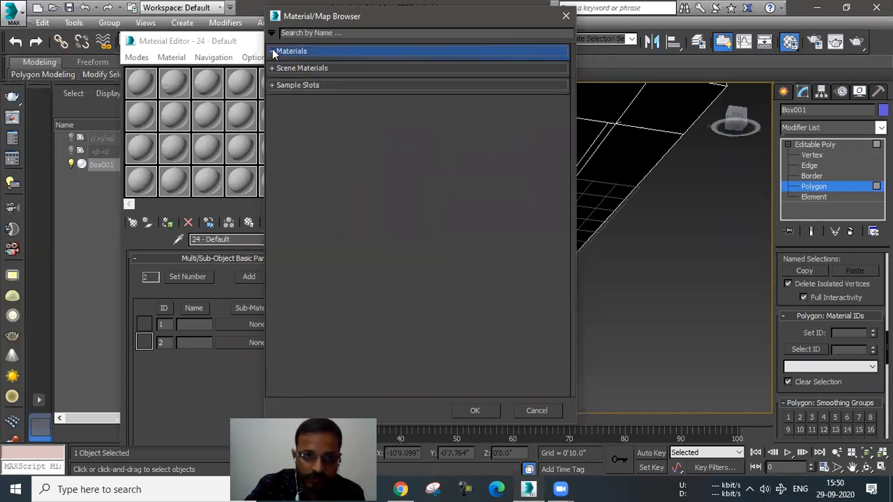
left_click(274, 53)
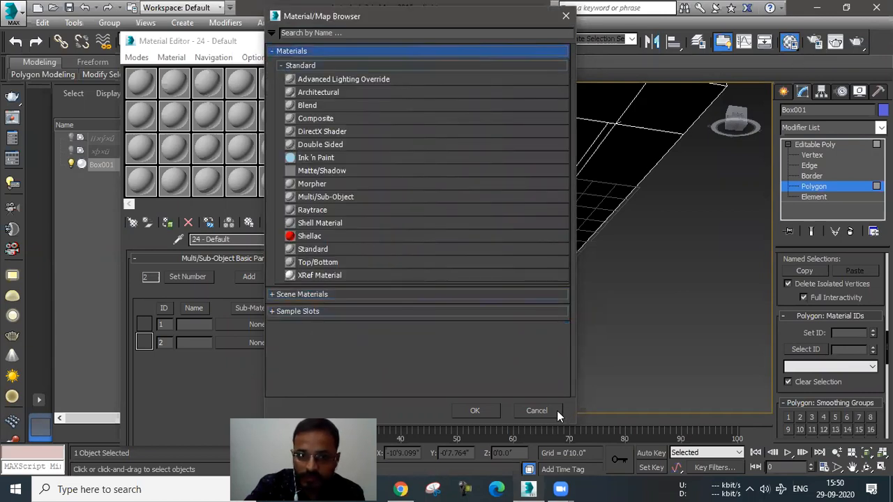
key("Escape")
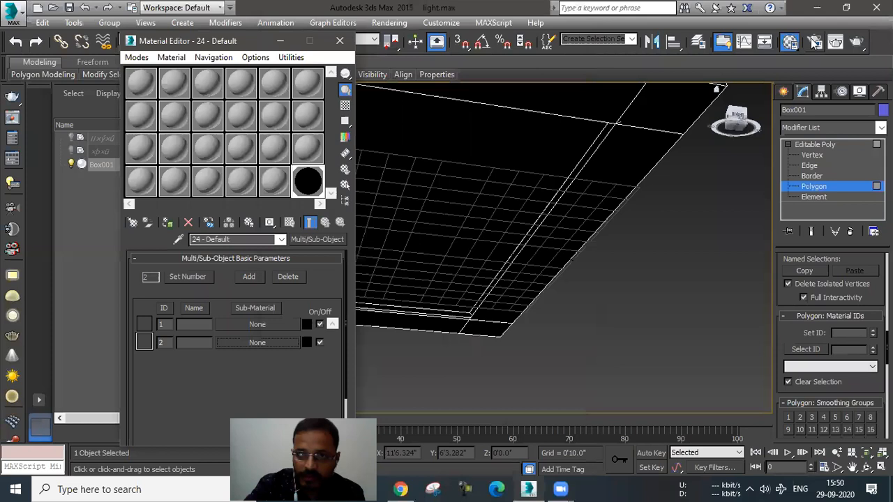
Step: Assign V-Ray Adv 3.00.07 as the production renderer and minimize the render settings
left_click(297, 165)
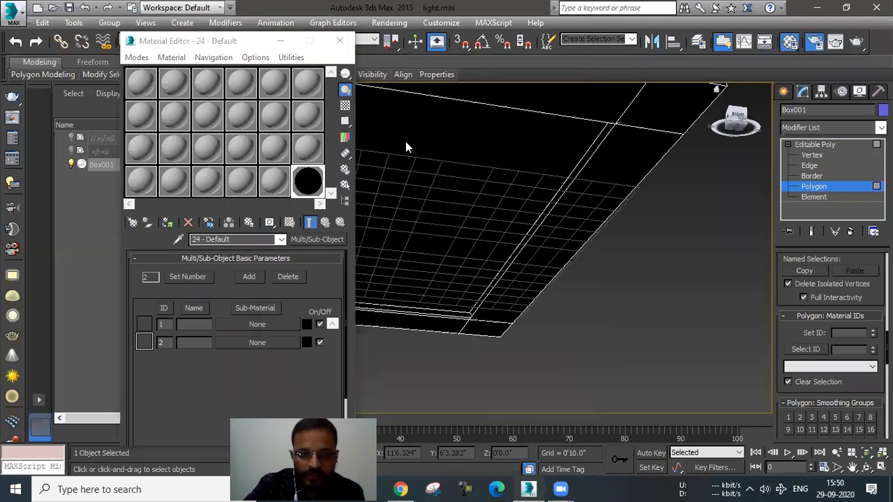
key("F10")
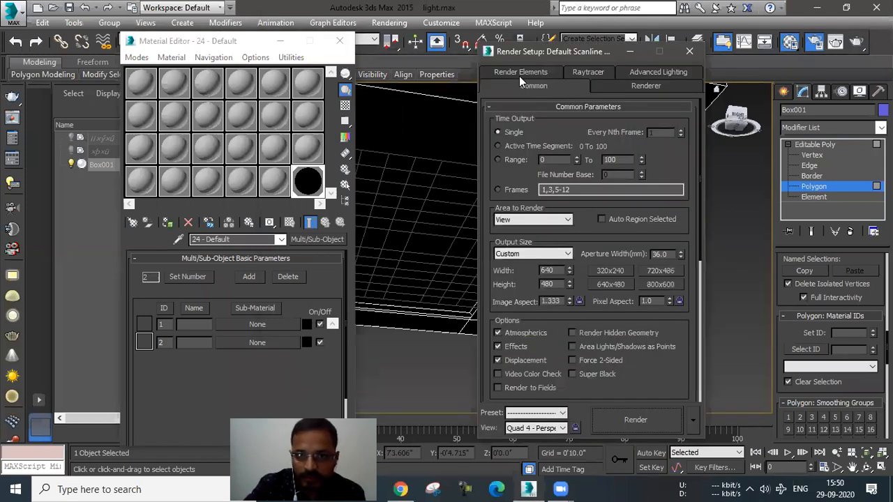
scroll(595, 397, "down", 5)
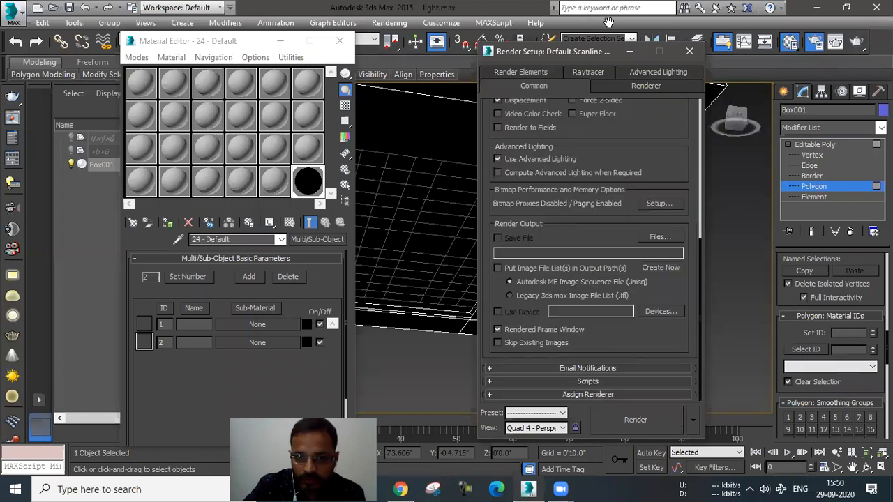
left_click(595, 394)
left_click(659, 339)
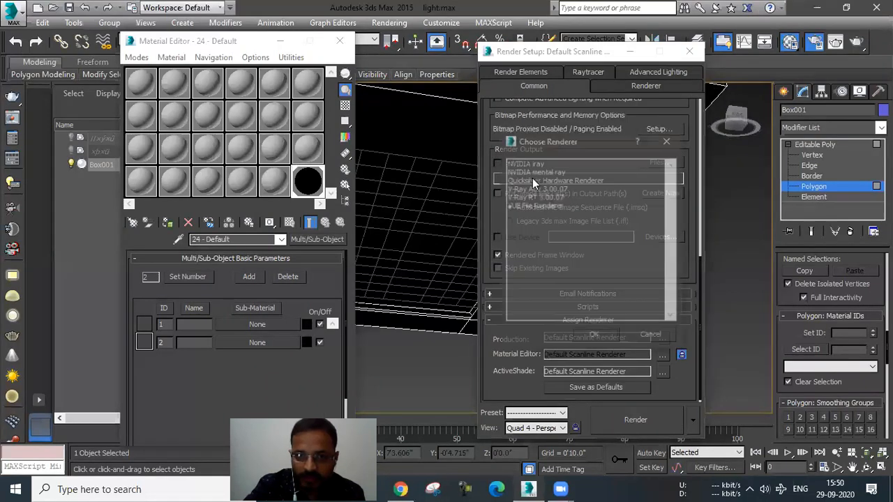
double_click(535, 189)
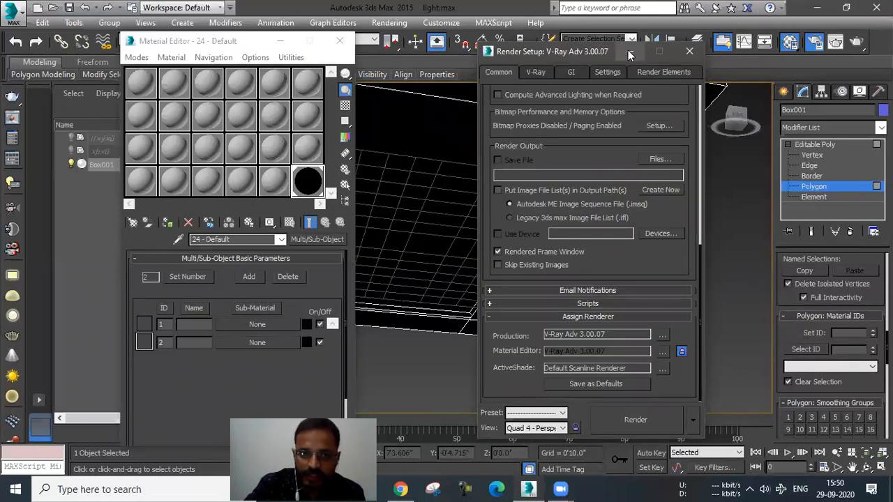
left_click(629, 53)
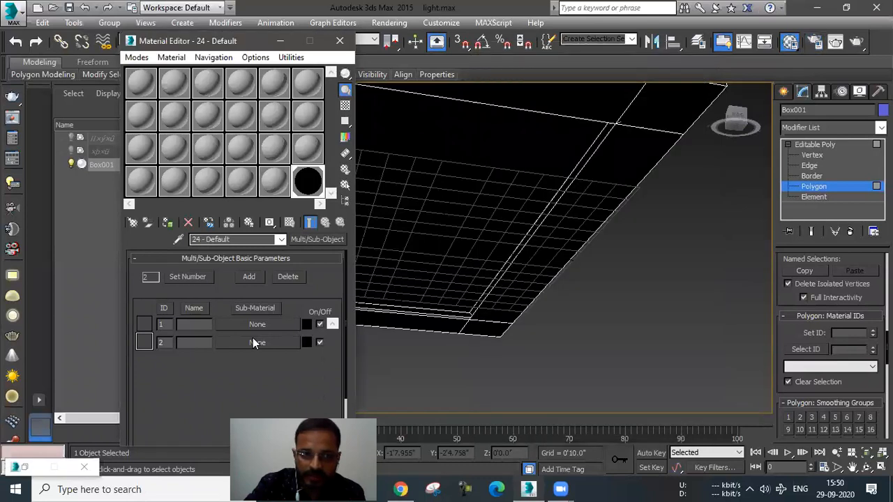
Step: Assign a VRayMtl as the sub-material for ID 2
left_click(254, 342)
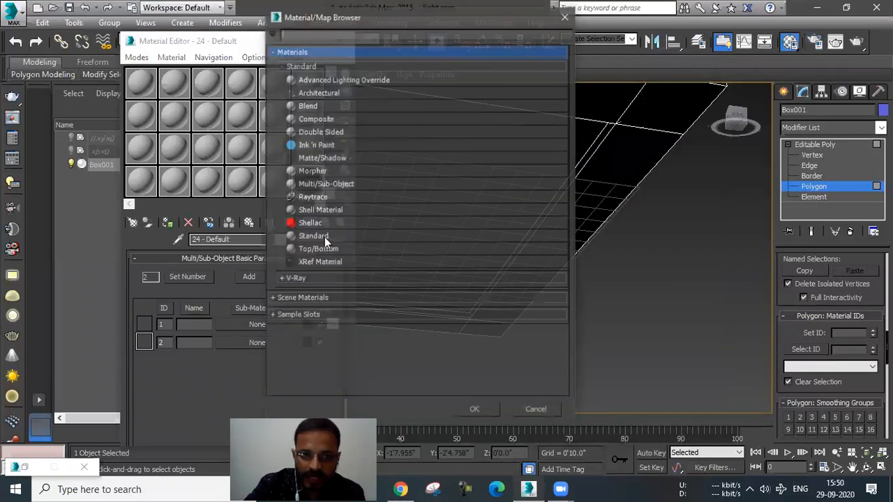
left_click(282, 279)
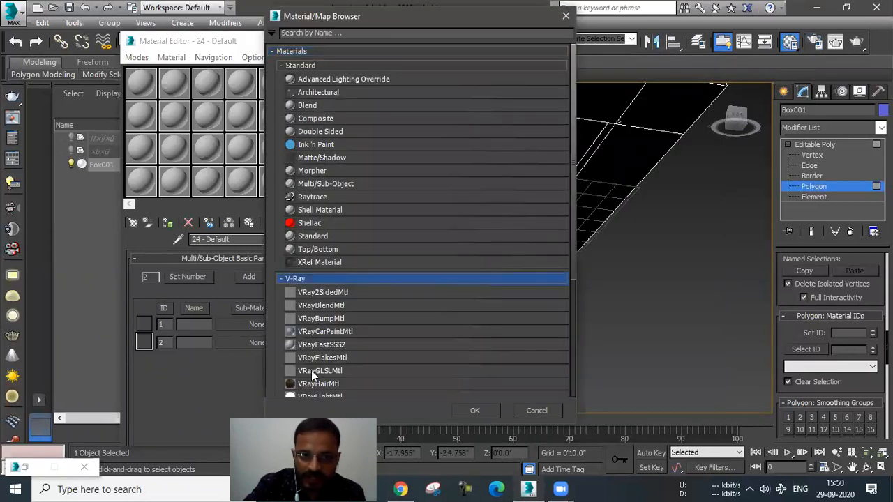
scroll(320, 363, "down", 3)
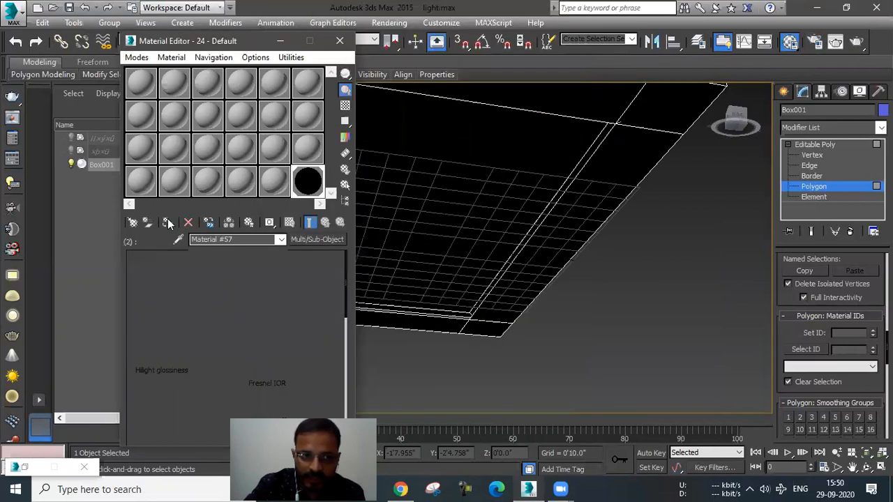
Step: Set the diffuse color of the ID 2 VRayMtl to near-white with red, green and blue at 223
middle_click_drag(561, 320, 572, 332)
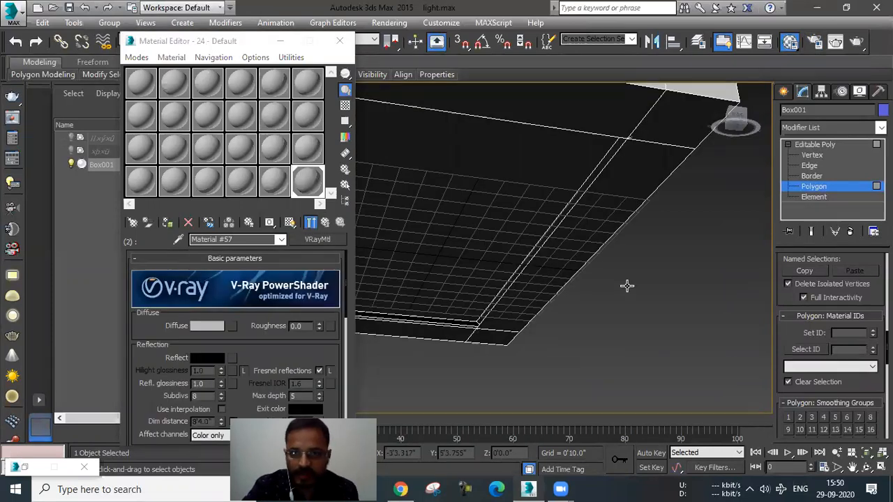
middle_click_drag(625, 286, 584, 354, "alt")
scroll(413, 314, "up", 3)
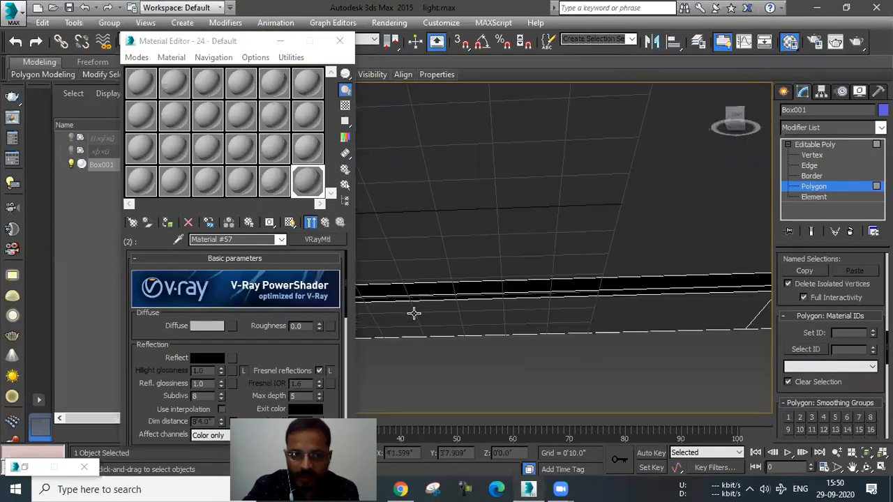
scroll(493, 283, "down", 5)
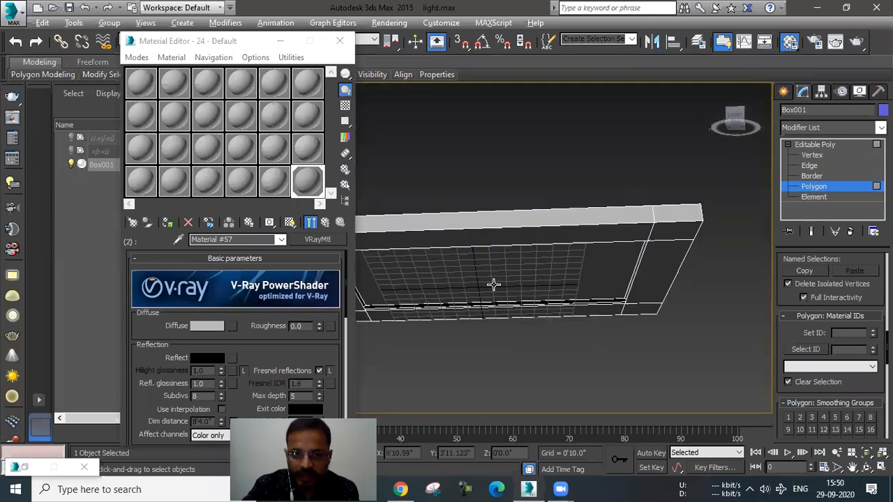
left_click(207, 326)
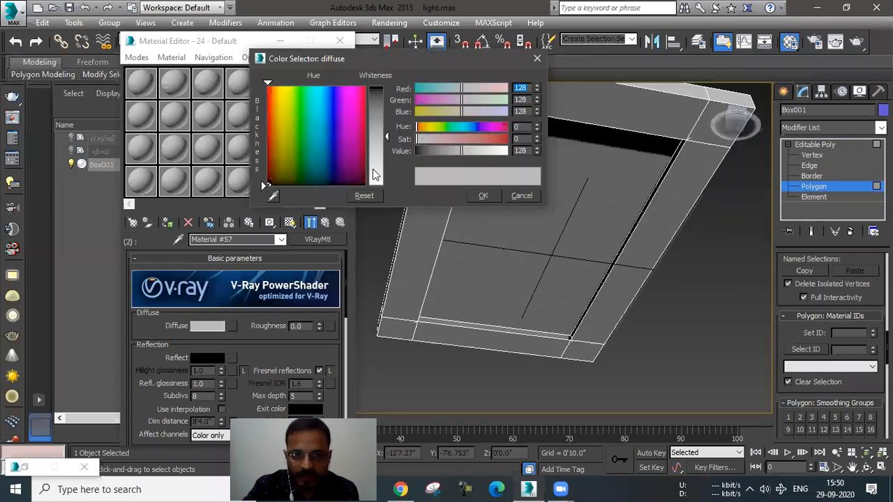
left_click(375, 175)
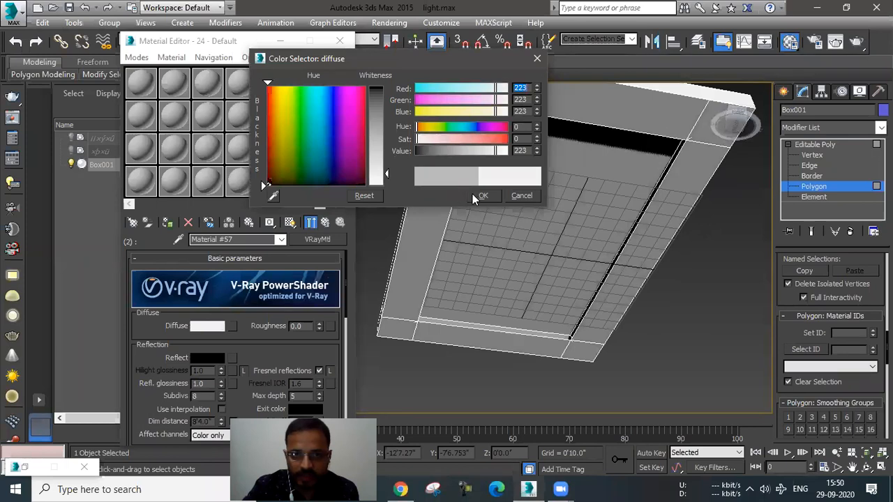
left_click(364, 197)
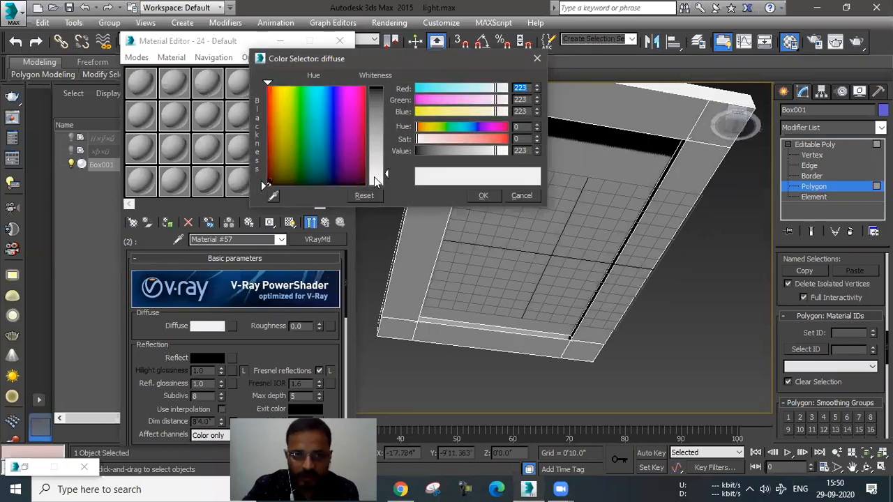
left_click(485, 197)
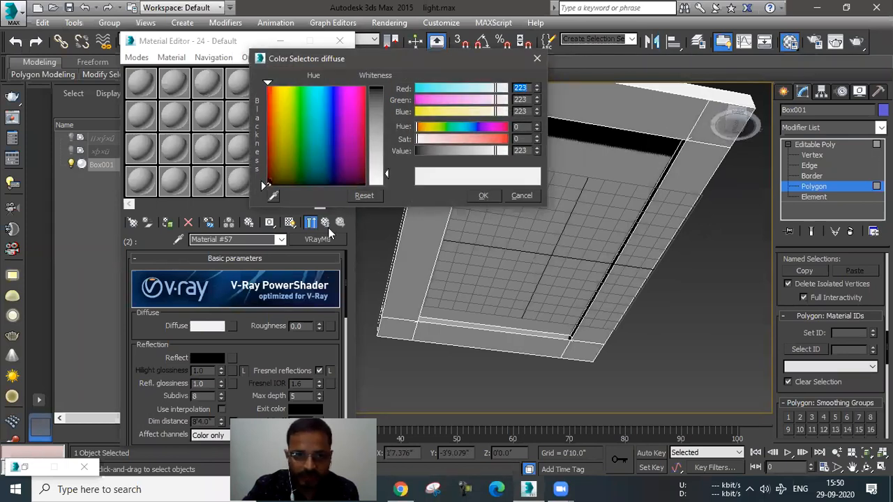
Step: Return to the Multi/Sub-Object level and assign a VRayLightMtl as the sub-material for ID 1
left_click(326, 223)
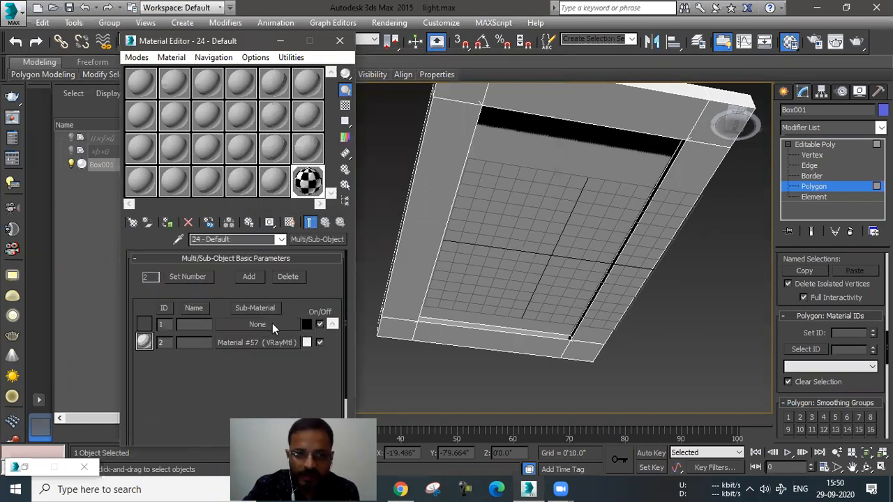
left_click(257, 324)
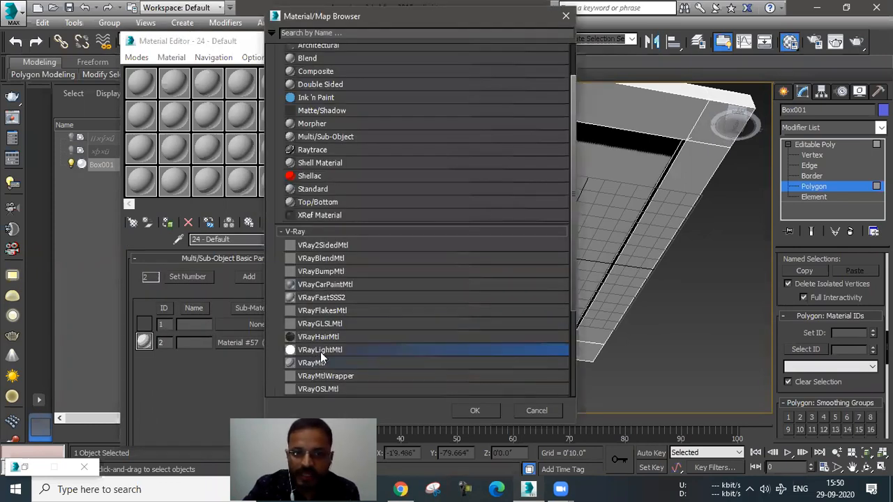
left_click(472, 411)
Step: Set the VRayLightMtl color to violet-blue with red 12, green 2 and blue 145
left_click(176, 324)
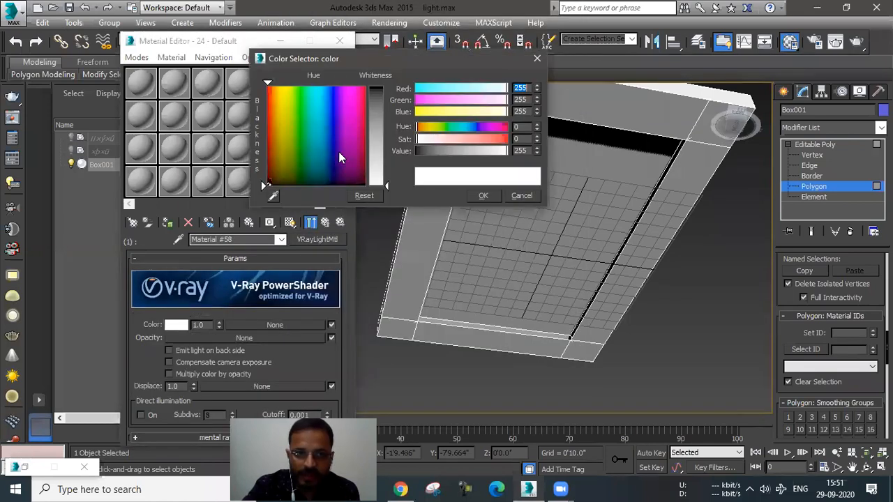
left_click(330, 151)
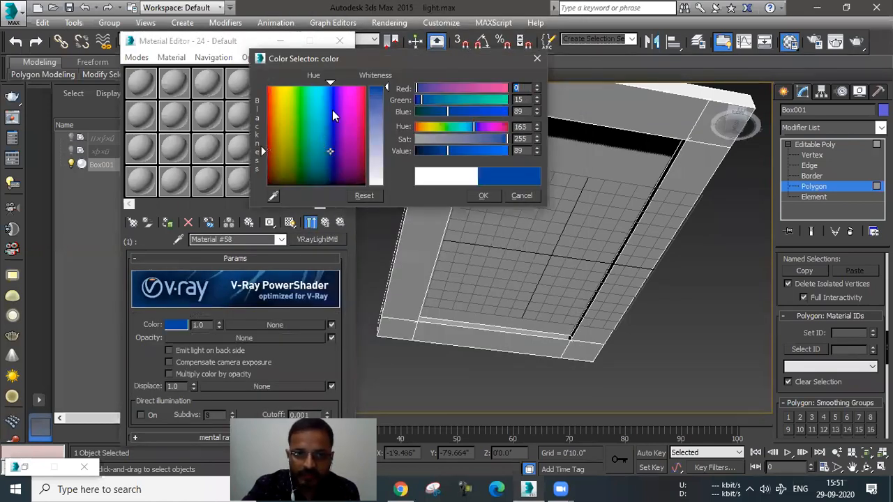
left_click(331, 90)
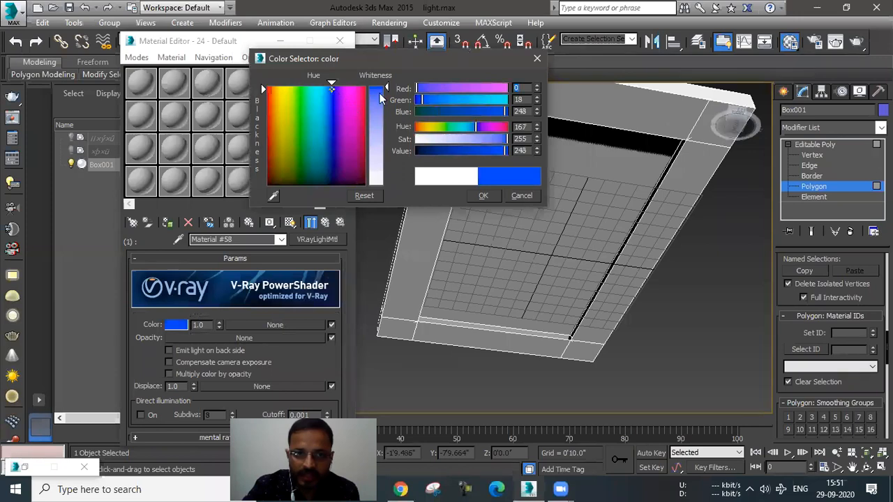
left_click(331, 127)
left_click(331, 128)
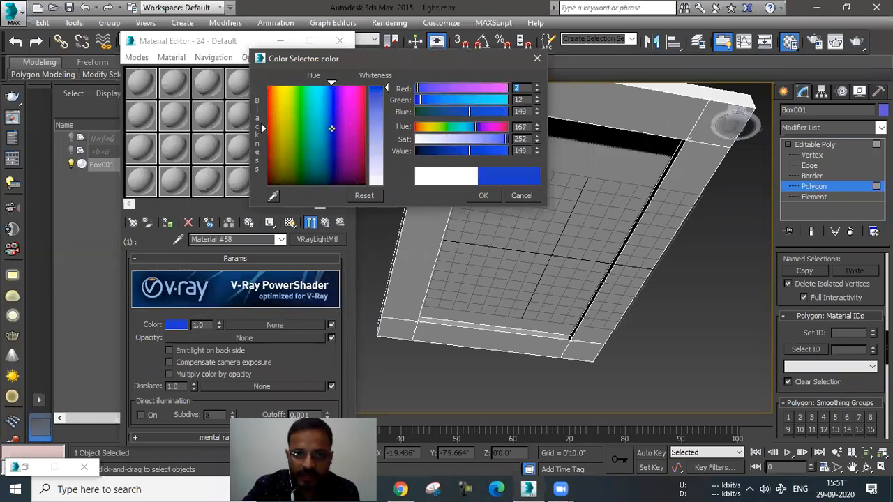
left_click(334, 130)
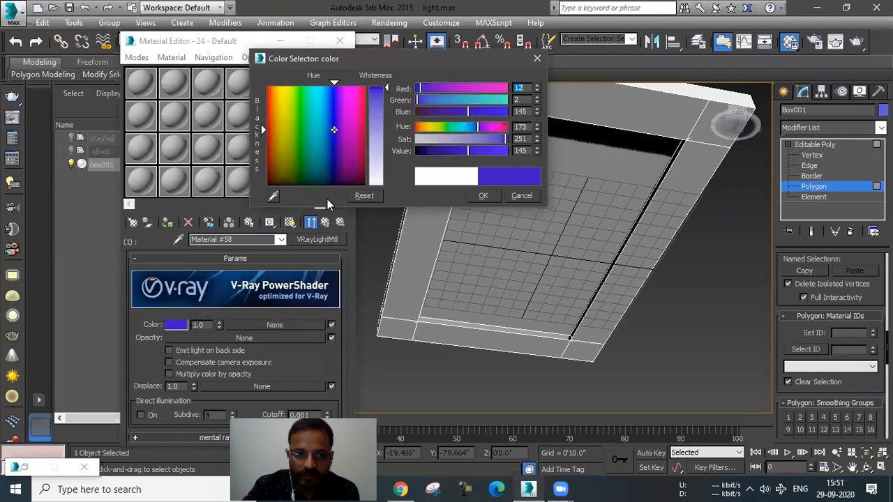
left_click(493, 192)
Step: Set the VRayLightMtl color multiplier to 3.0
left_click_drag(211, 325, 134, 283)
type("3")
key("Return")
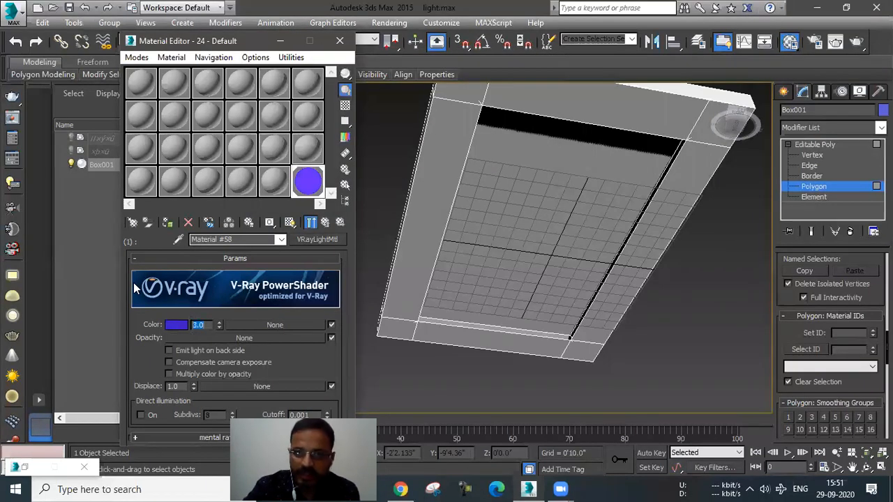
middle_click_drag(431, 198, 479, 223, "alt")
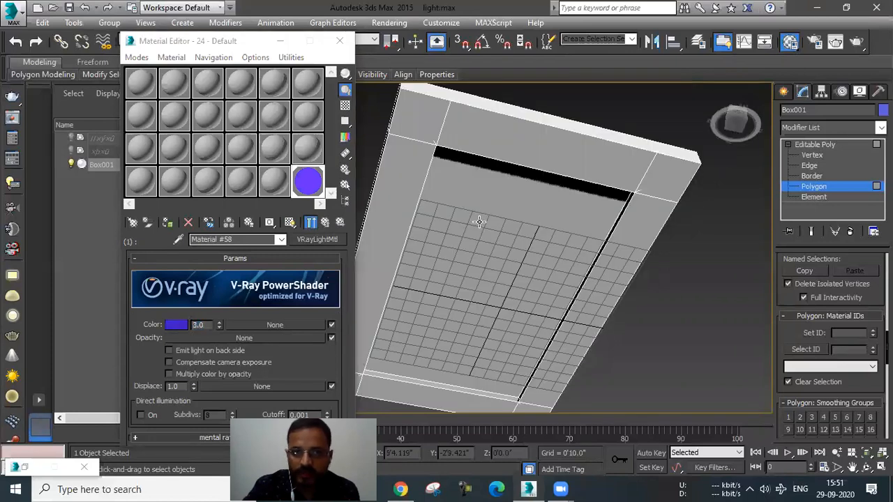
Step: Save the scene and test-render the perspective view of the ceiling slab with V-Ray
left_click(12, 12)
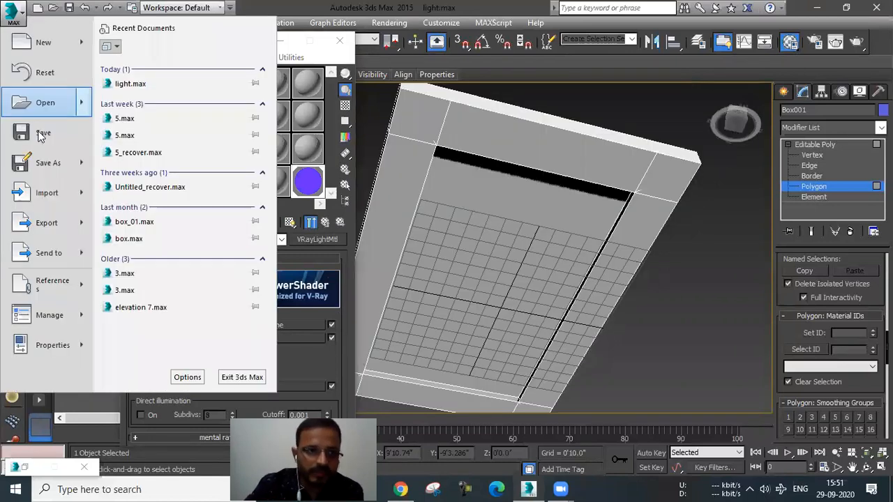
left_click(39, 132)
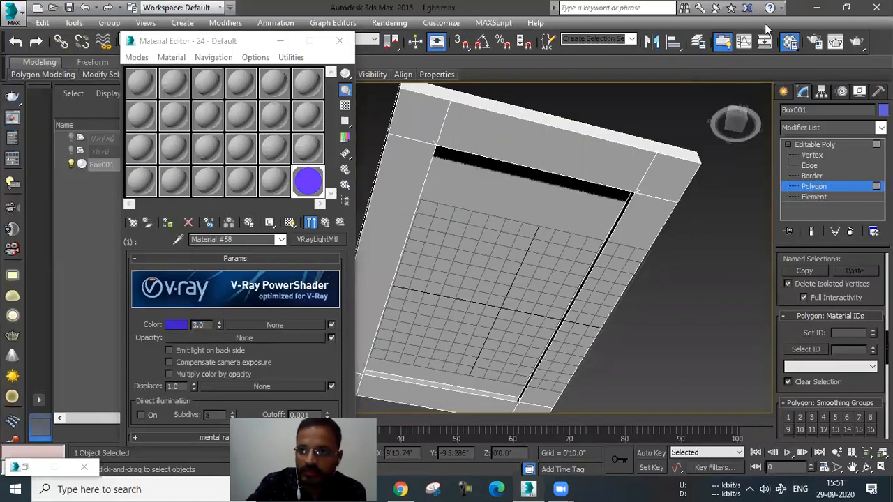
left_click(803, 45)
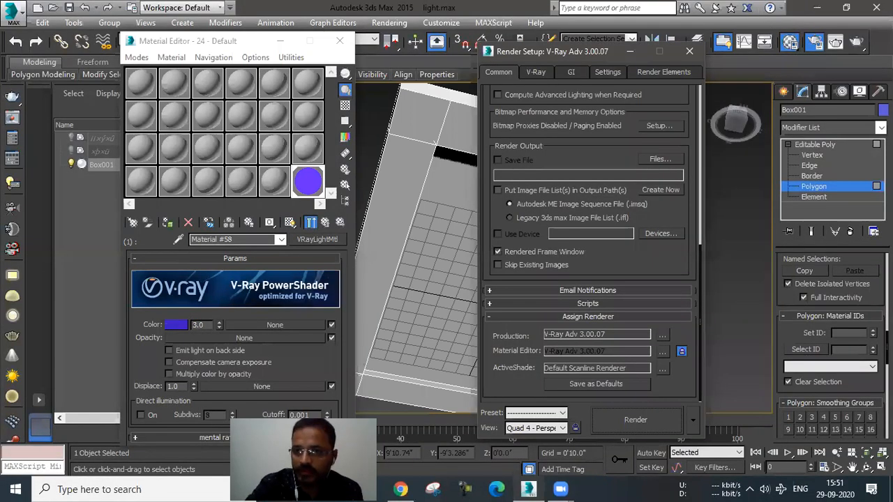
left_click(859, 43)
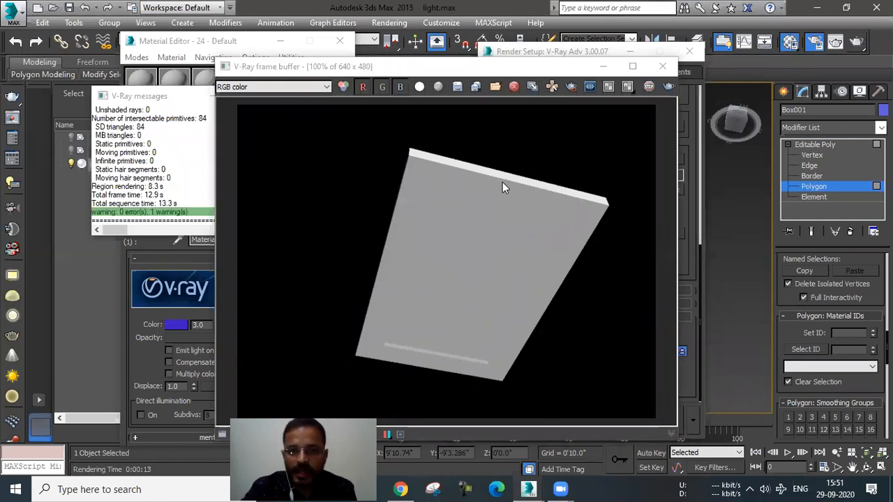
key("alt+F4")
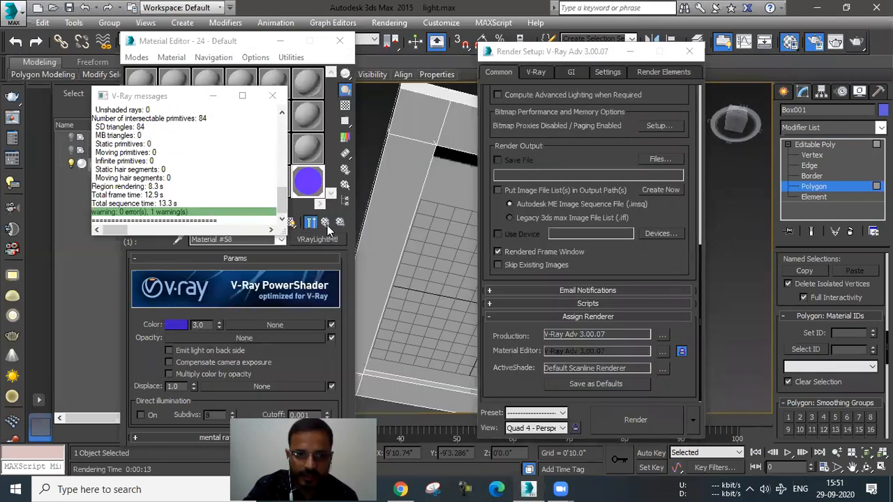
Step: Go to the ID 2 VRayMtl and set its diffuse color to gray with red, green and blue at 102
key("Up")
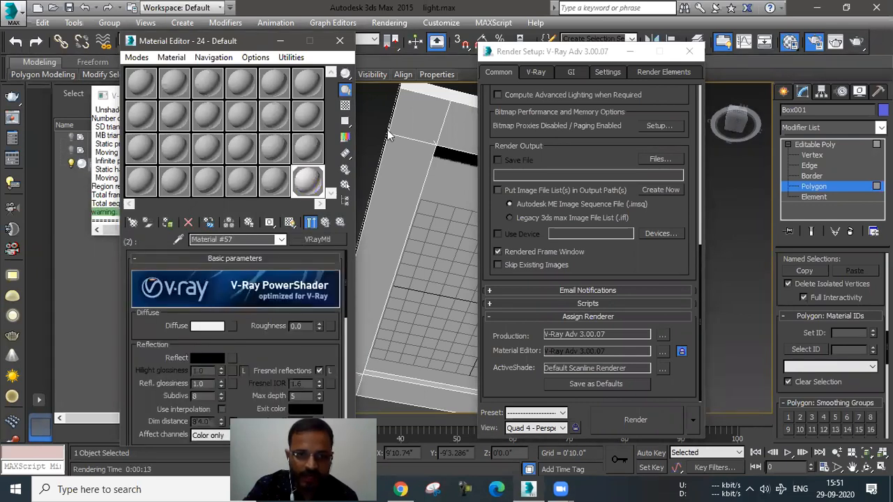
left_click(218, 328)
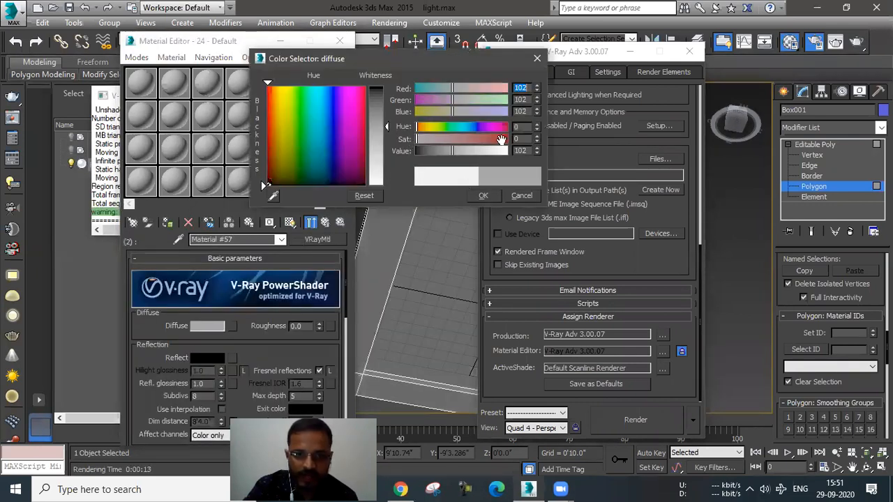
left_click(536, 58)
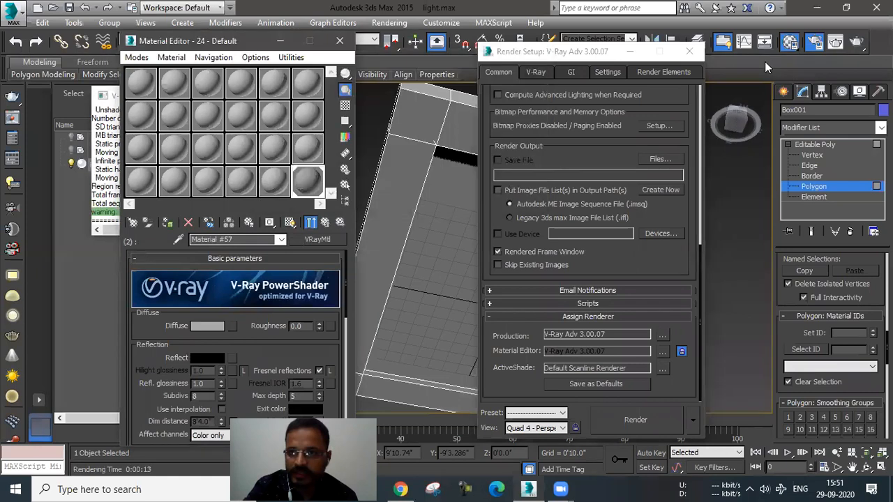
Step: Enable V-Ray global illumination and set the secondary engine to Light cache
left_click(536, 71)
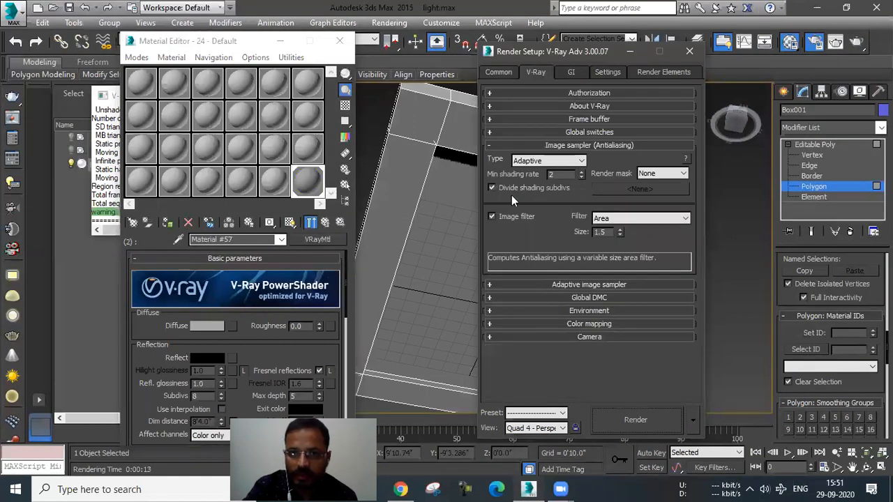
left_click(571, 73)
left_click(514, 108)
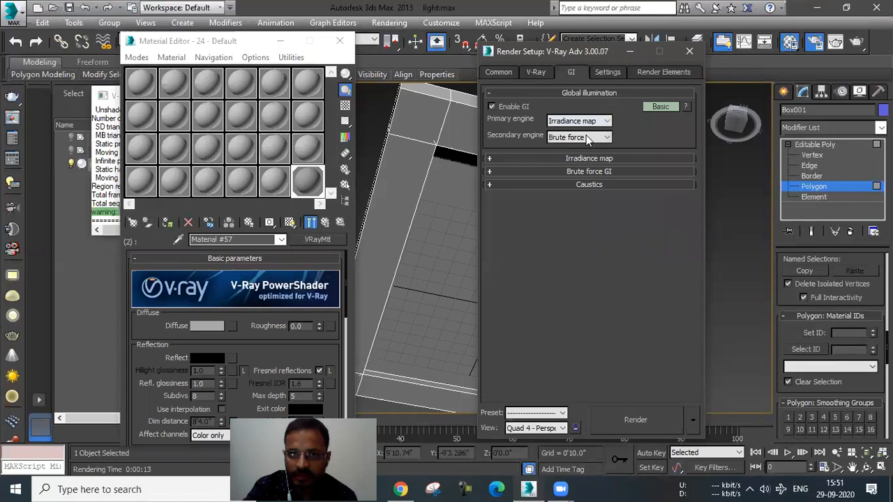
left_click(579, 137)
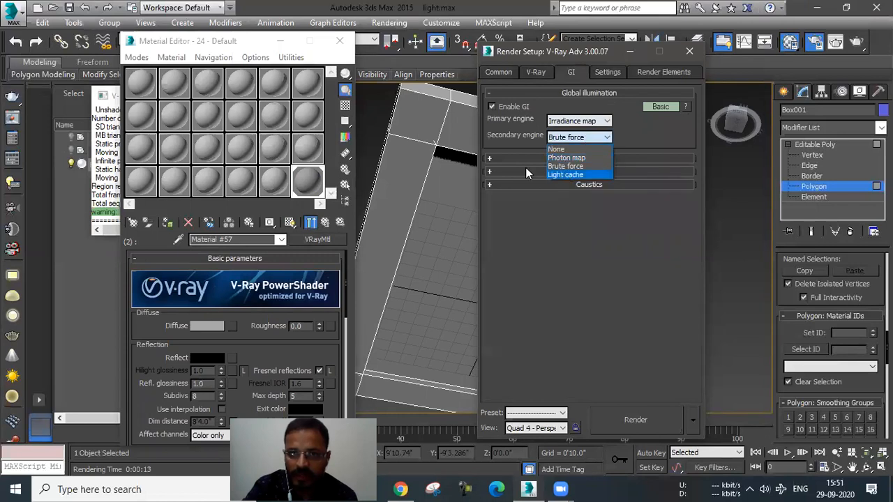
left_click(567, 175)
Step: Turn off V-Ray's built-in frame buffer and expand the global switches in the render setup
left_click(514, 72)
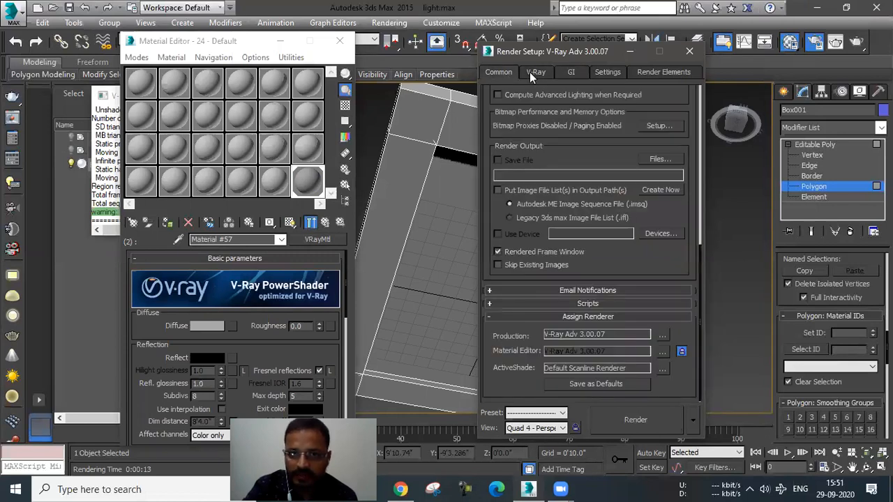
left_click(529, 72)
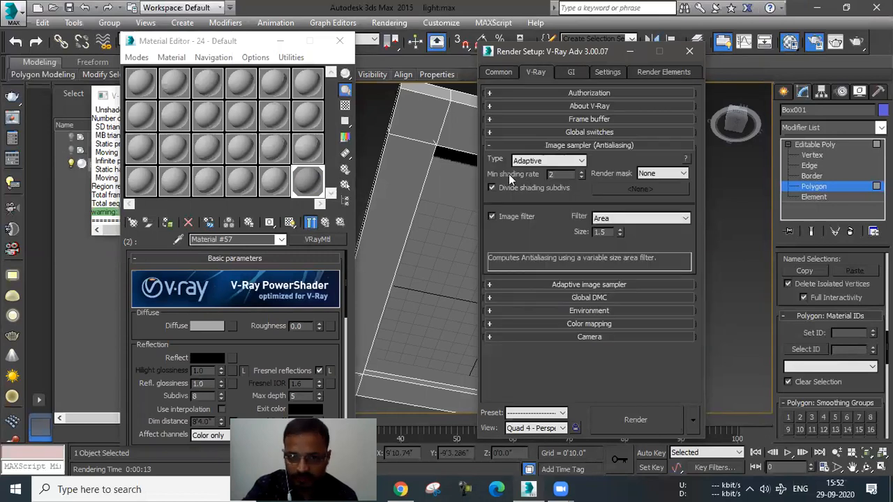
left_click(497, 131)
left_click(496, 119)
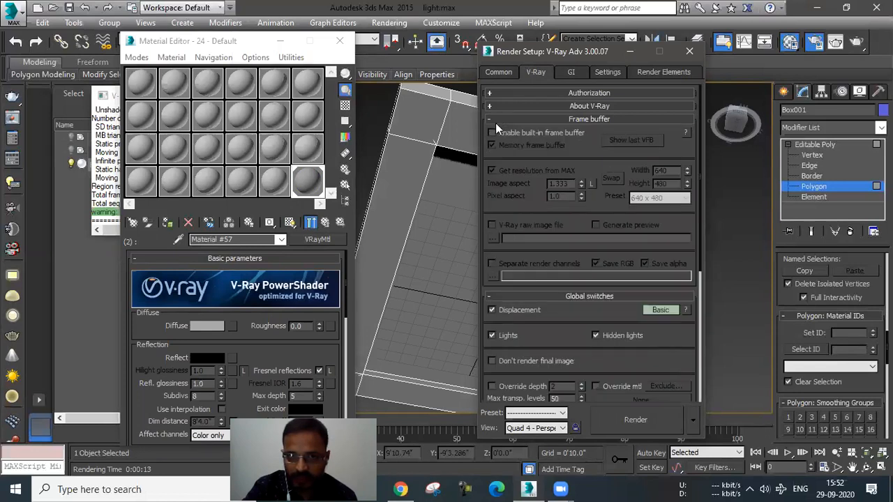
left_click(498, 120)
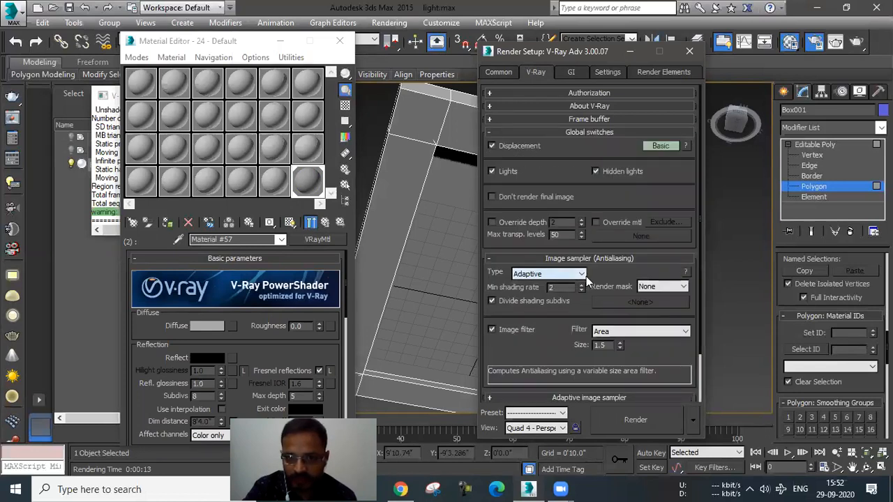
Step: Set the image sampler type to Adaptive subdivision
left_click(538, 275)
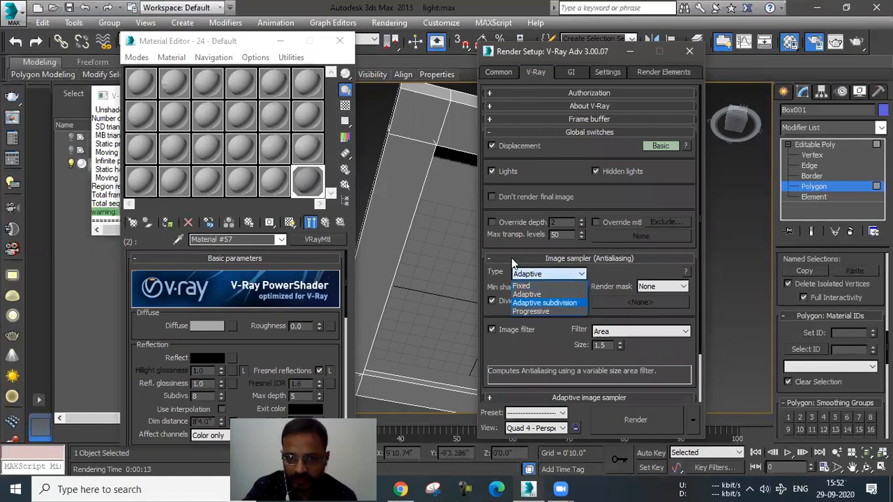
left_click(512, 259)
left_click(520, 284)
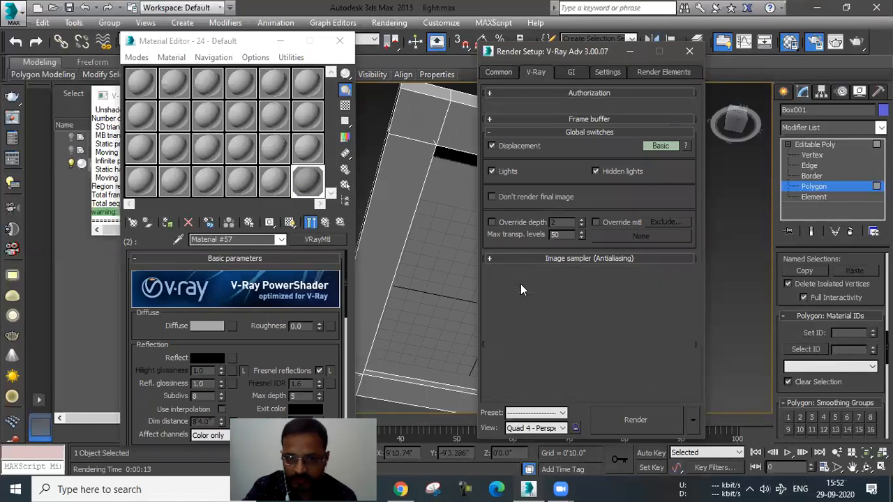
left_click(520, 283)
Step: Set the V-Ray color mapping type to Exponential and expand the environment settings
left_click(533, 311)
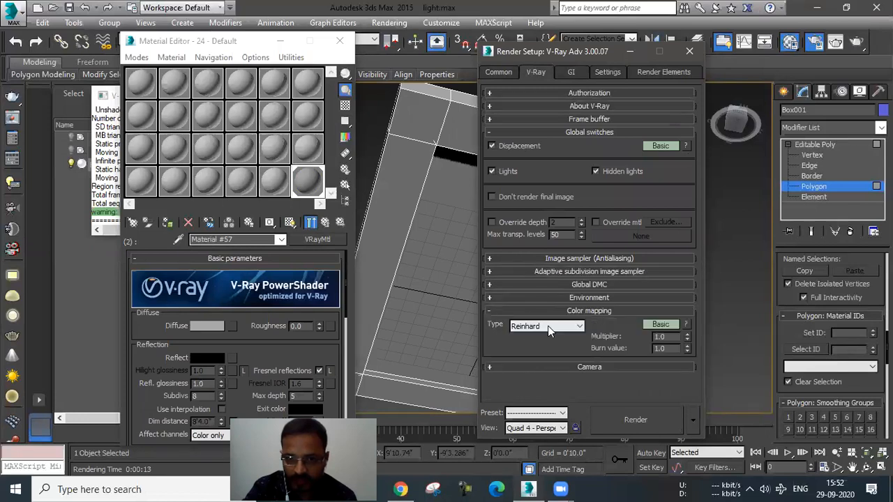
left_click(548, 327)
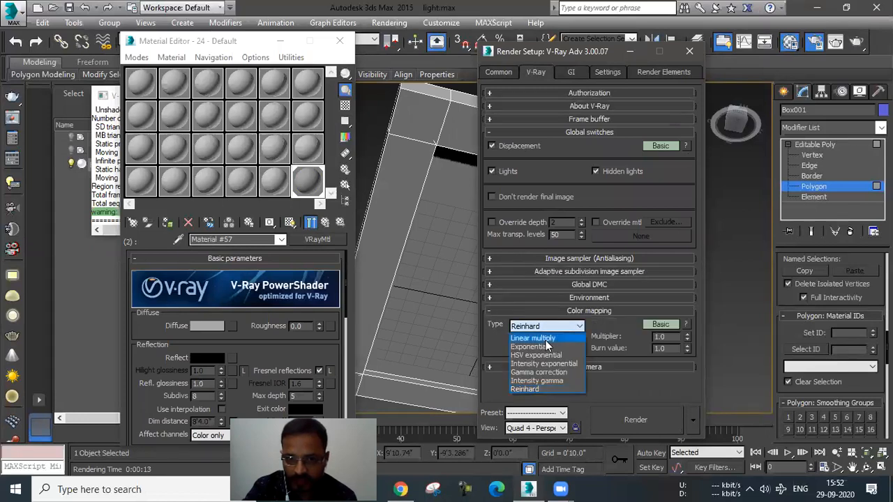
left_click(546, 347)
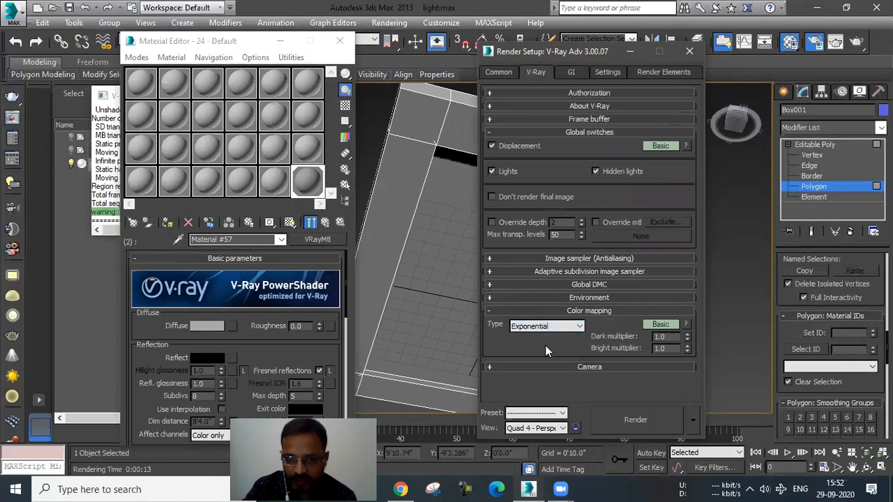
left_click(533, 299)
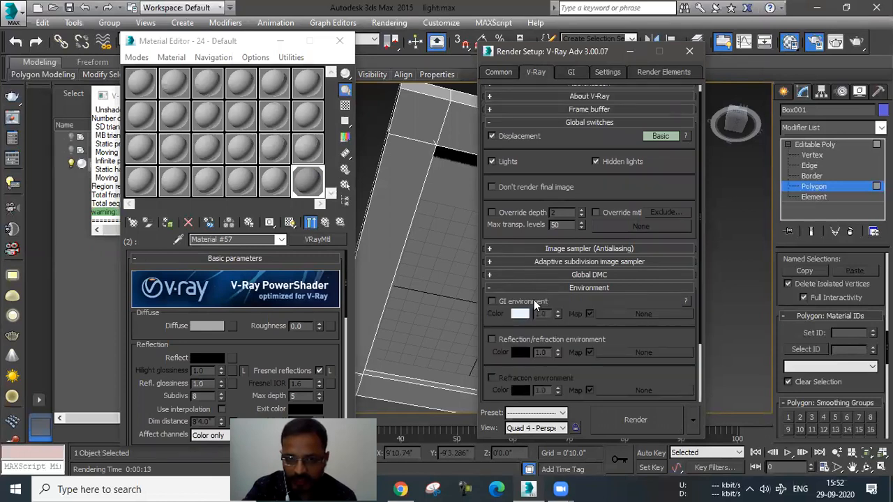
Step: Render the perspective view again and examine the violet-blue glow on the slab
left_click(856, 42)
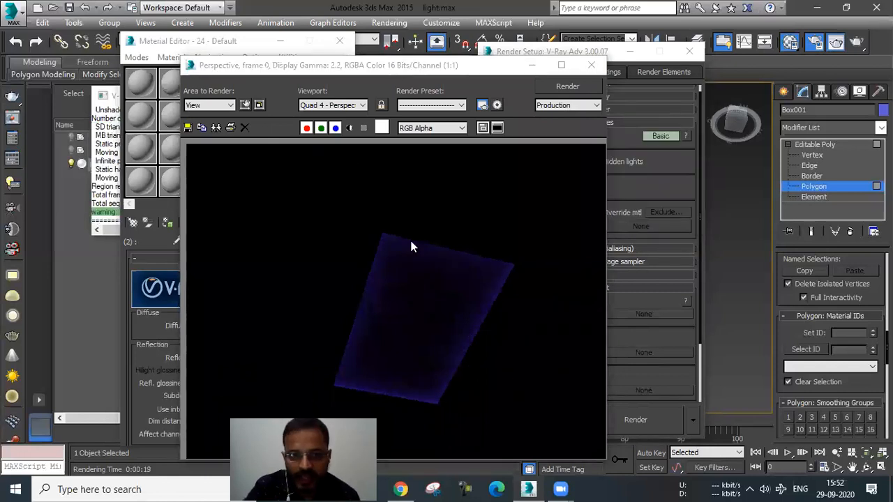
scroll(409, 241, "up", 1)
scroll(335, 352, "down", 1)
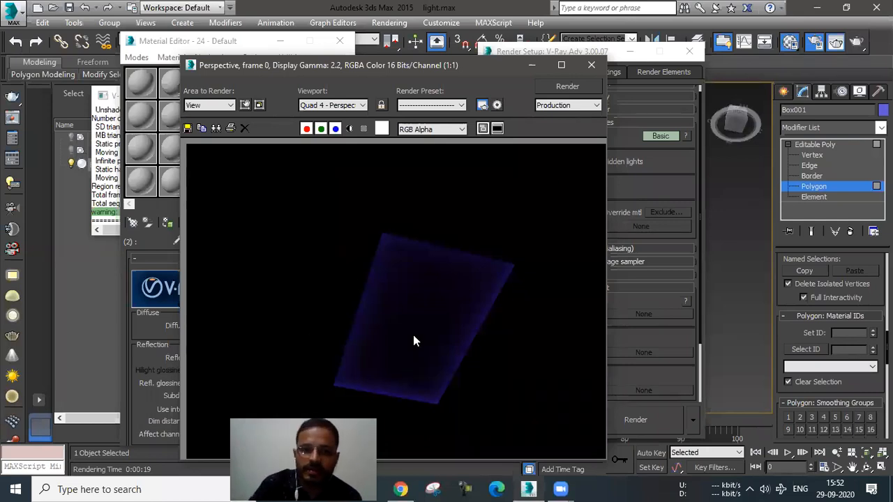
scroll(411, 348, "up", 1)
left_click(560, 65)
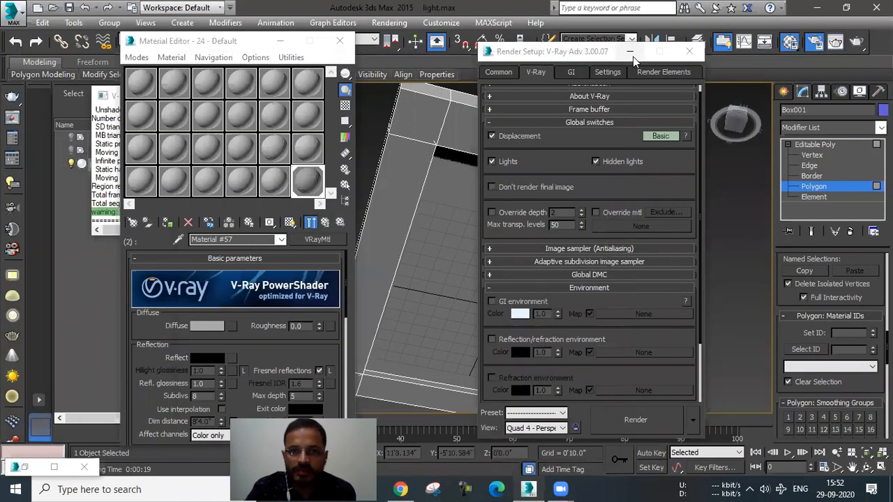
Step: Show all four viewports and create a sphere with a radius of about 9.5 inches on the slab in the top view
left_click(630, 52)
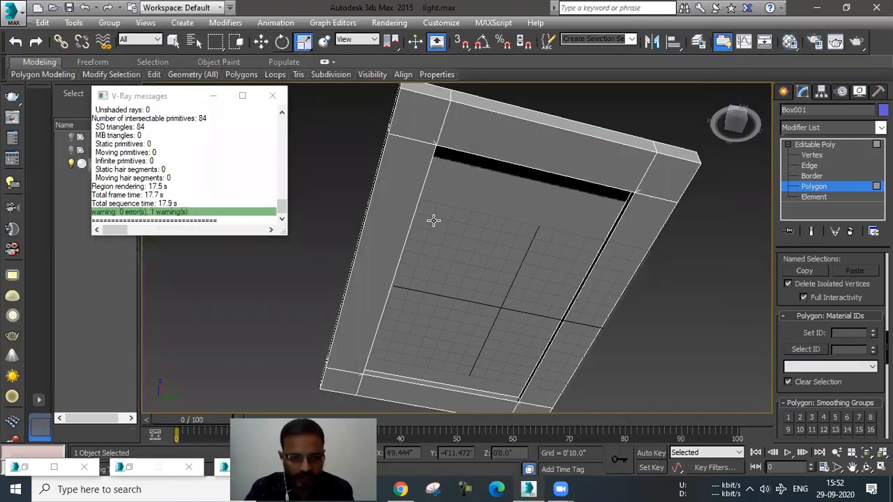
key("alt+w")
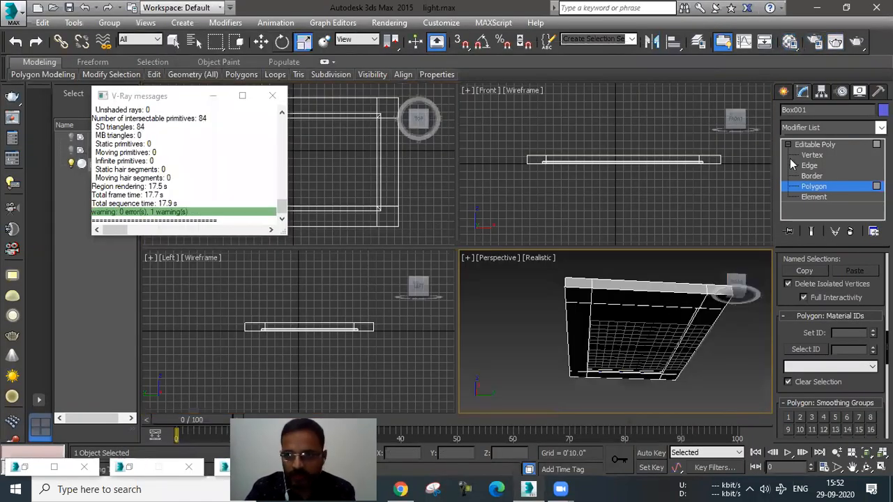
left_click(783, 92)
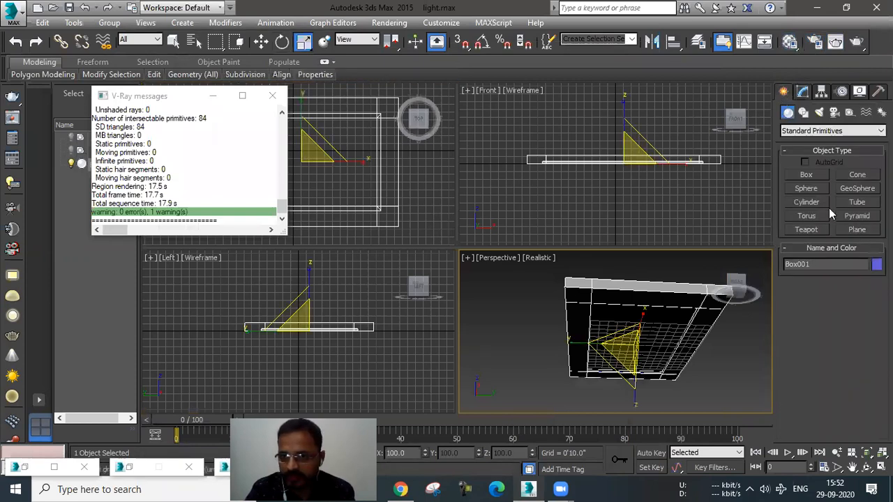
left_click(806, 188)
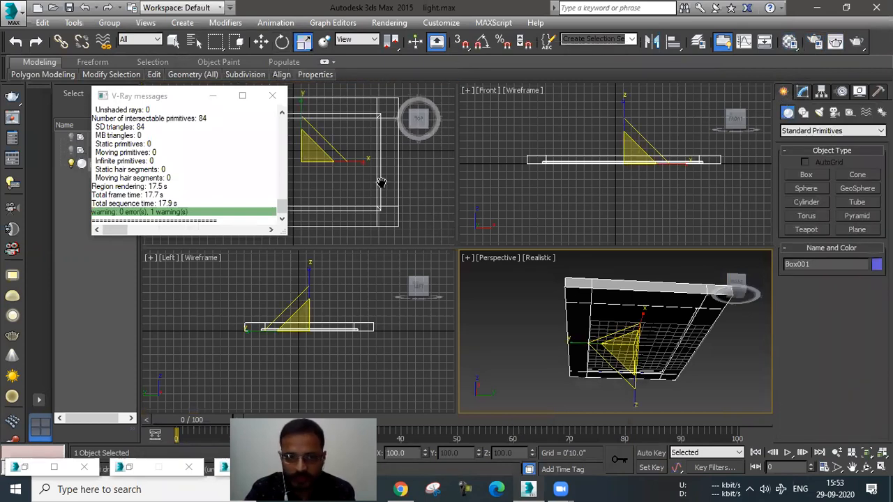
left_click(370, 193)
left_click_drag(372, 193, 375, 198)
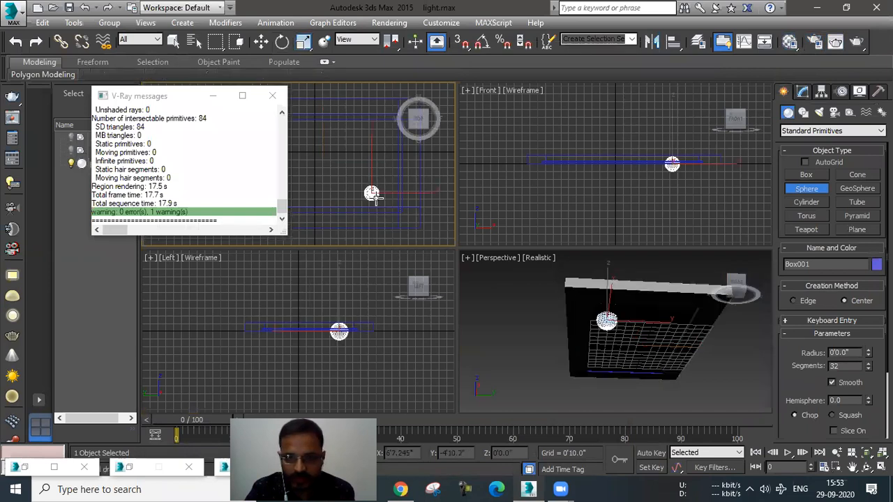
Step: Move the sphere in plan to the slab's inner corner, at about X 7'7" and Y -4'10"
left_click(261, 41)
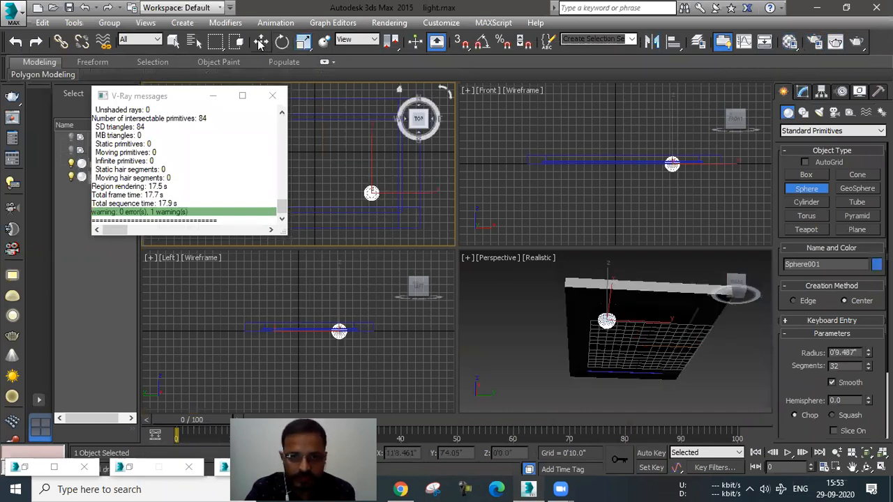
scroll(592, 307, "up", 3)
middle_click_drag(592, 307, 597, 285, "alt")
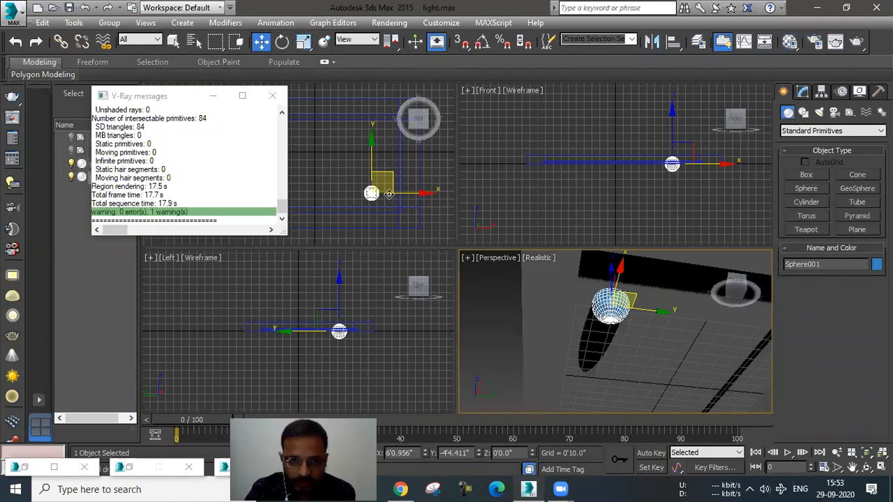
left_click_drag(388, 194, 380, 184)
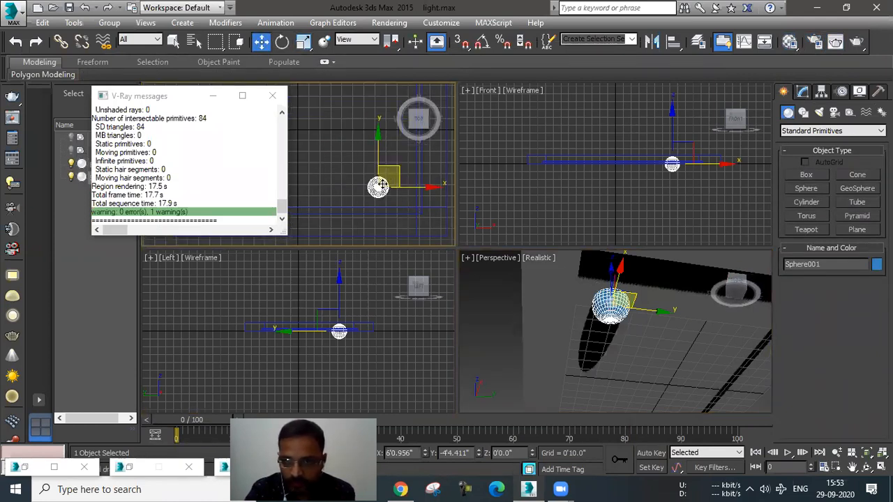
left_click_drag(381, 184, 400, 191)
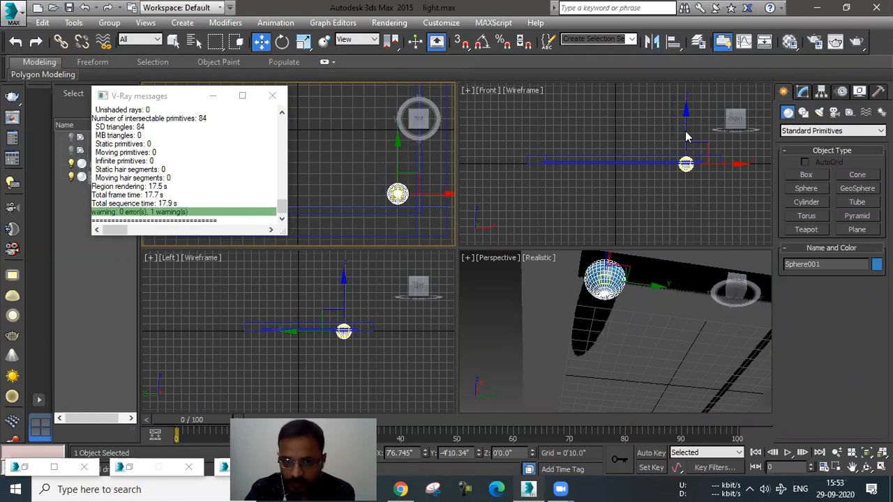
Step: Copy the sphere so that one sits near each of the slab's four inner corners, and deselect everything
left_click_drag(385, 177, 396, 104)
left_click(432, 297)
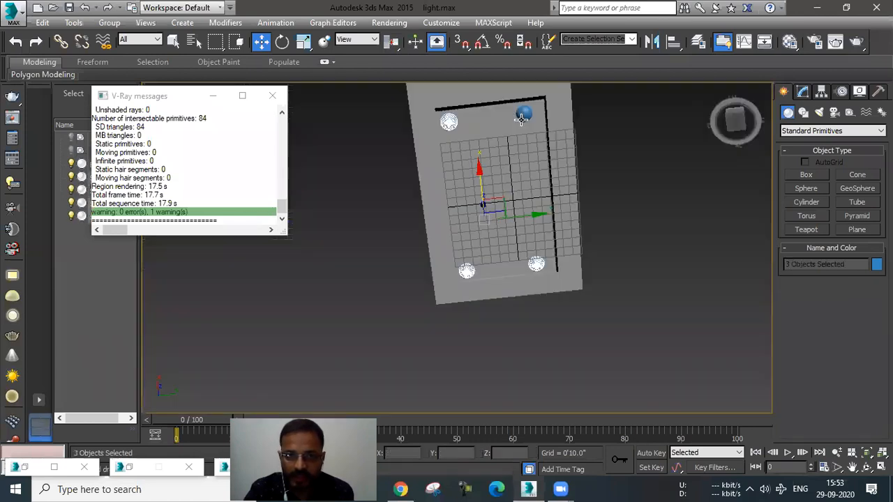
left_click_drag(535, 190, 541, 190)
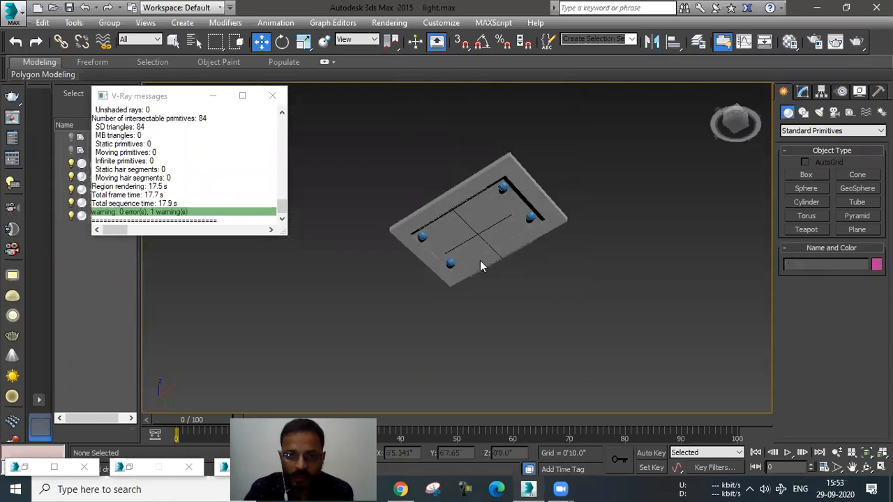
Step: Turn the unused material slot 23 - Default into a VRayLightMtl
scroll(479, 260, "up", 5)
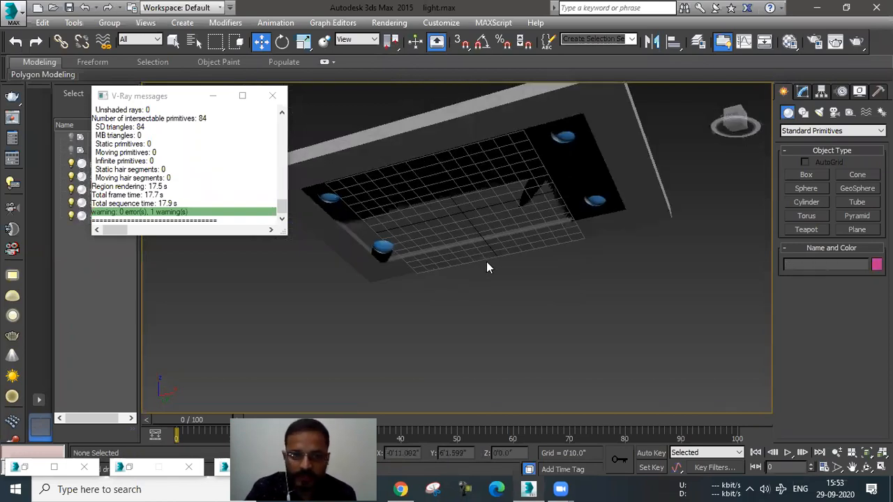
key("m")
scroll(452, 251, "up", 3)
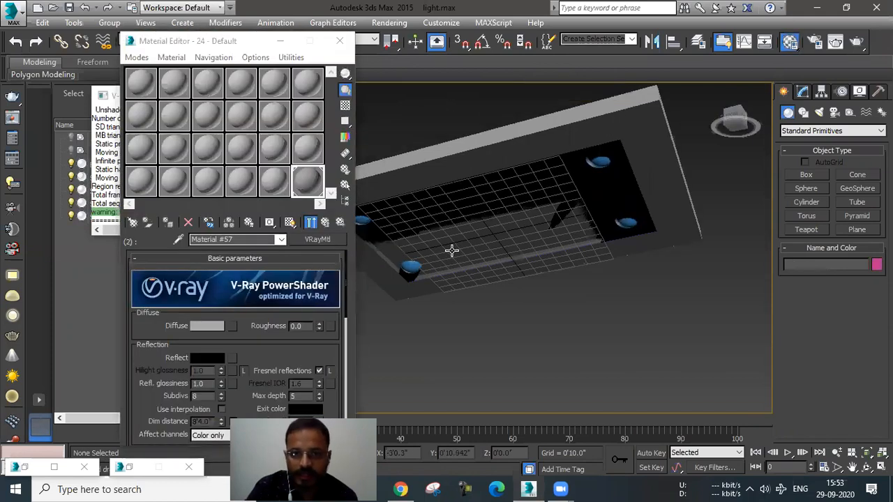
left_click(260, 189)
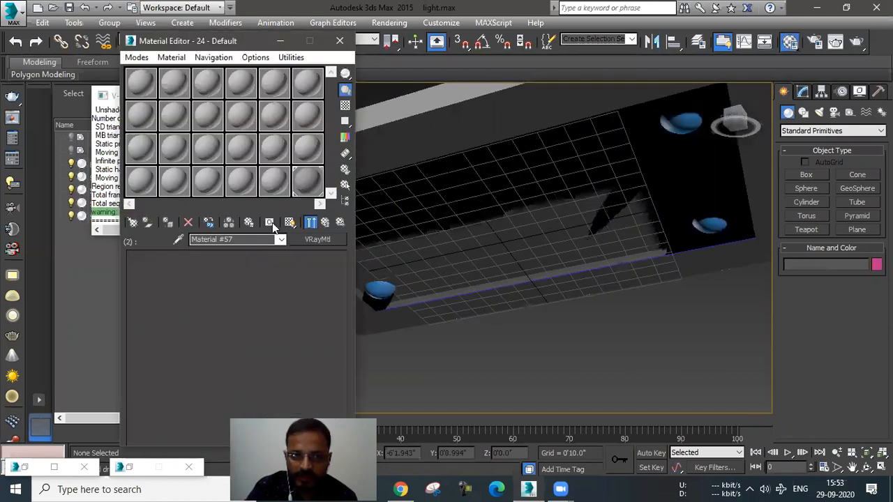
left_click(317, 239)
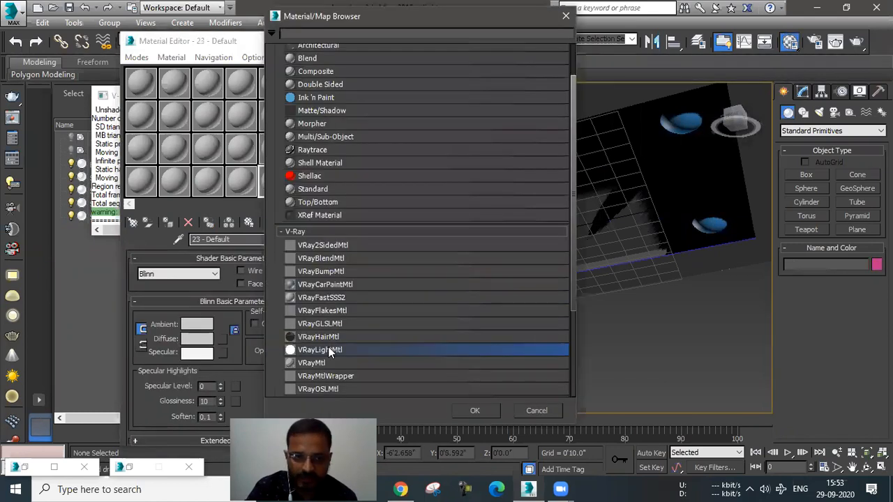
double_click(327, 349)
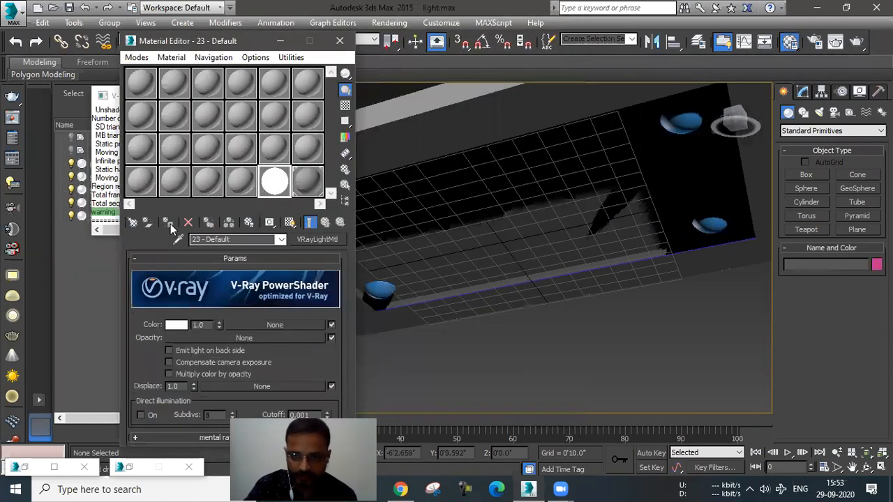
Step: Select all four corner spheres and assign the VRayLightMtl material to them
left_click(712, 223)
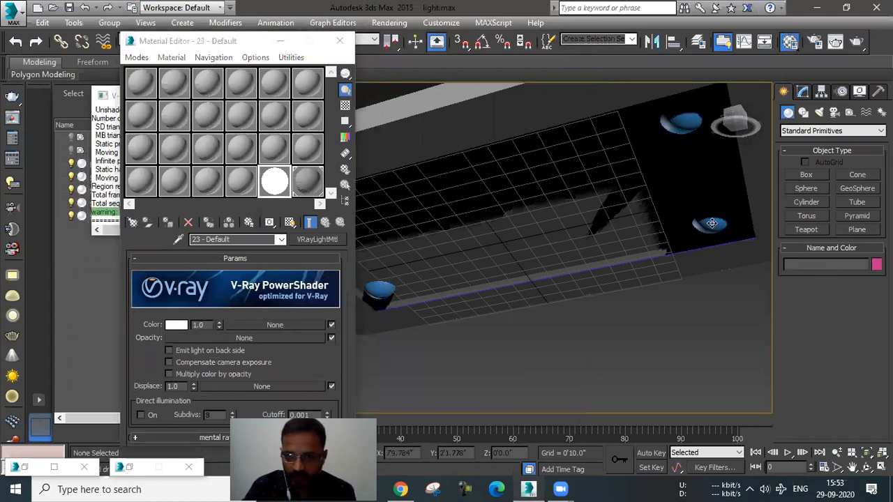
left_click(690, 143, "ctrl")
middle_click_drag(691, 143, 765, 138)
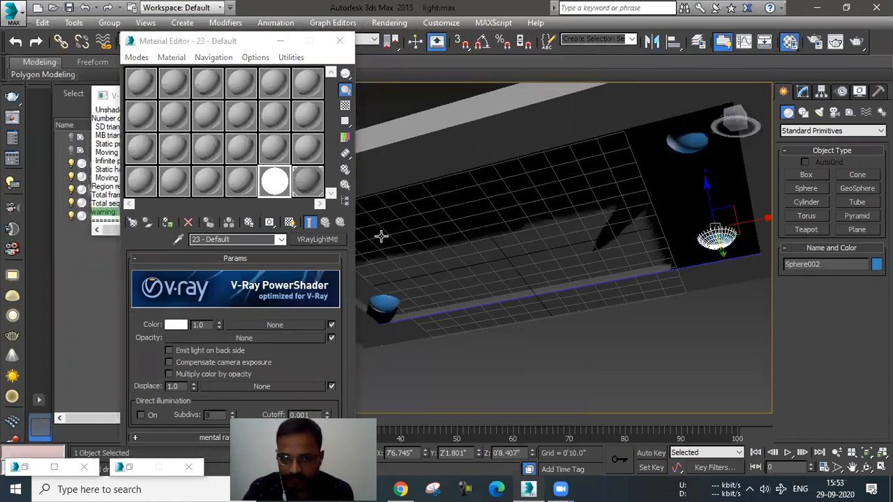
left_click(447, 301, "ctrl")
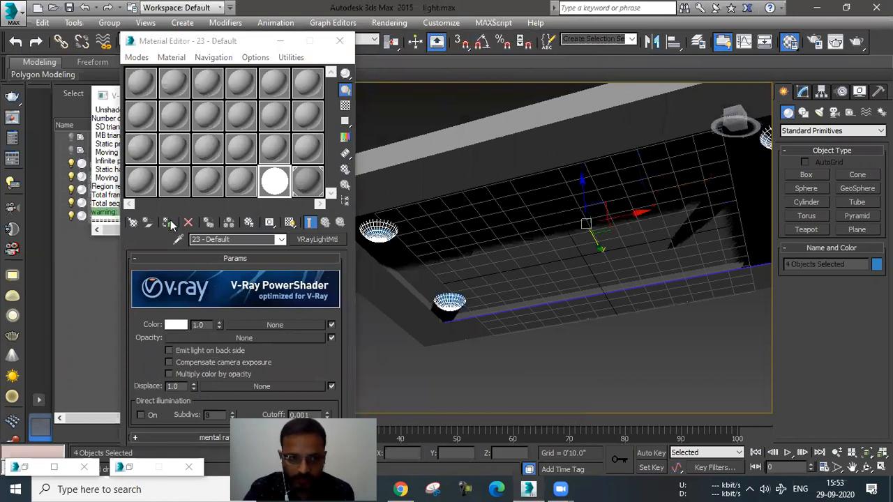
left_click(169, 222)
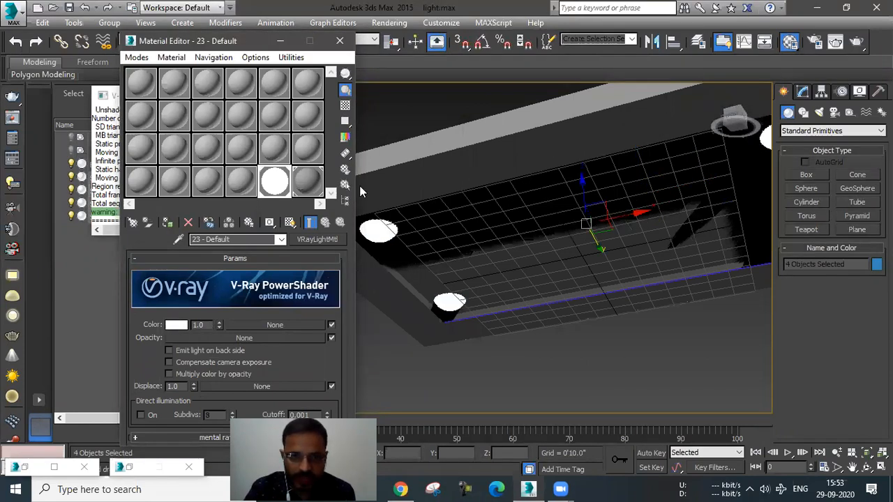
Step: Change the spheres' light material color to yellow and deselect the spheres
left_click(176, 325)
left_click(279, 101)
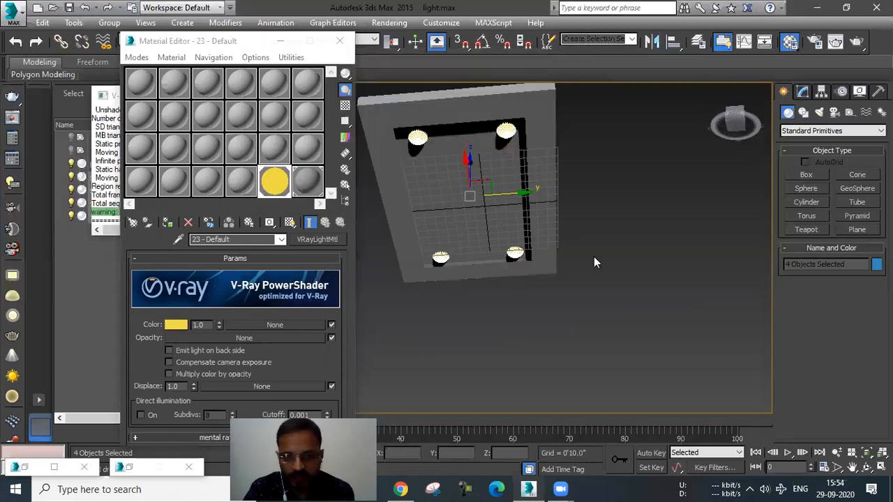
middle_click_drag(593, 256, 606, 231)
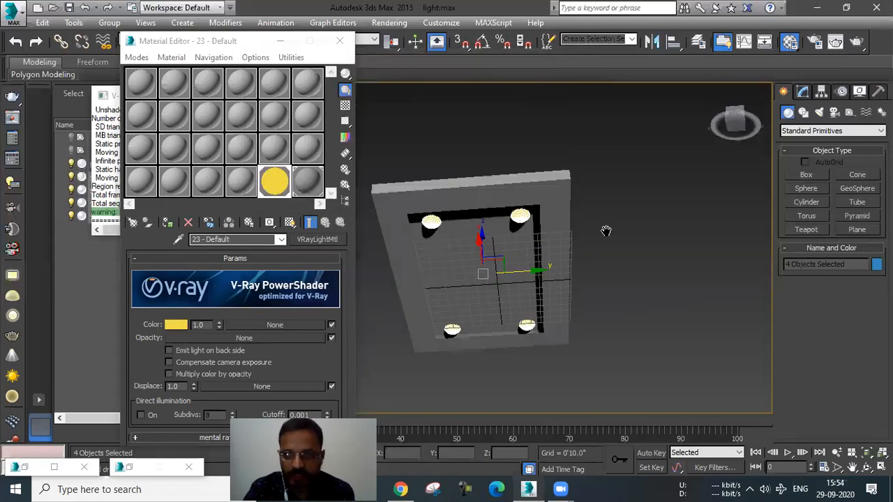
left_click(606, 230)
Step: Render the perspective view of the whole slab, examine the glowing spheres, and put the render window away
left_click(856, 42)
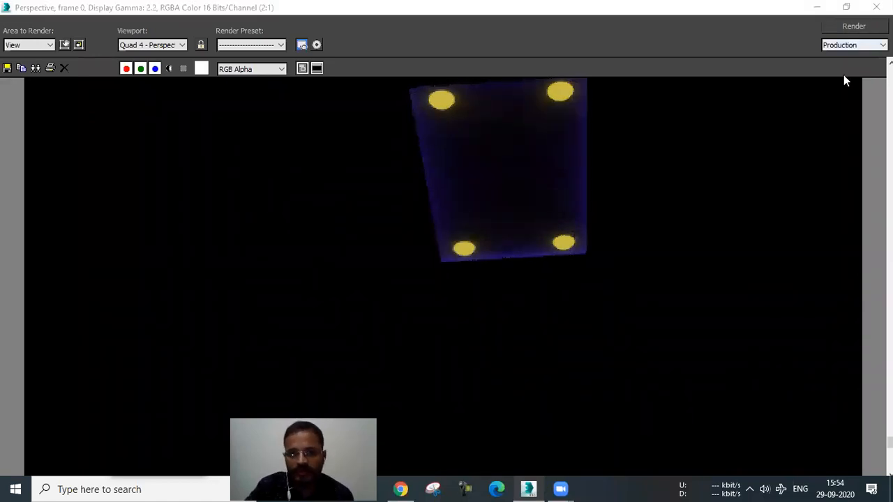
scroll(843, 76, "down", 1)
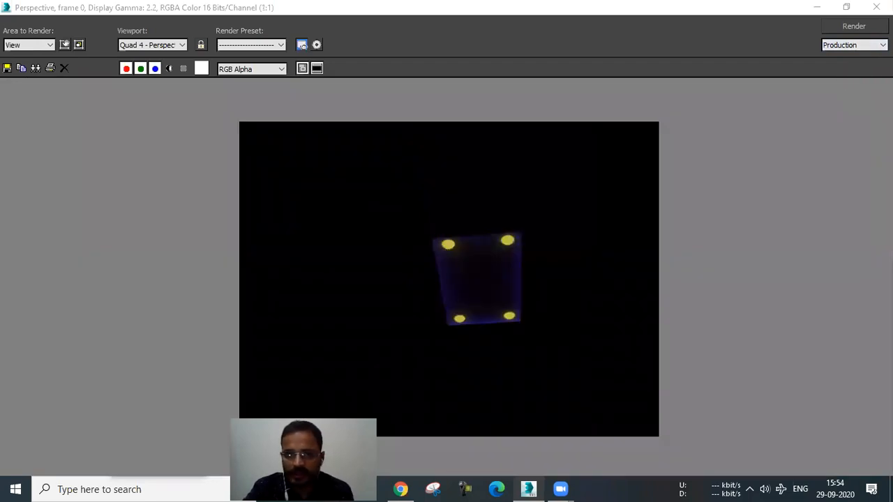
left_click(816, 7)
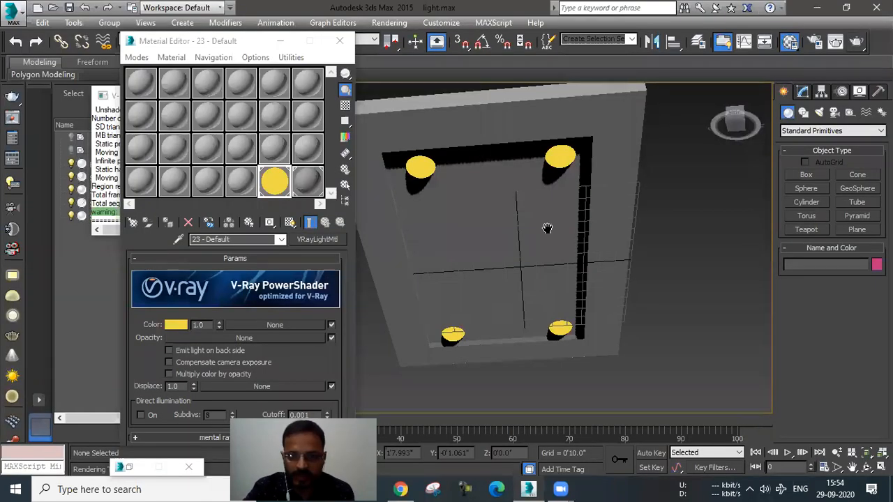
Step: Render a closer perspective view of the slab, examine the yellow glow around the spheres, and close the render
scroll(547, 228, "up", 3)
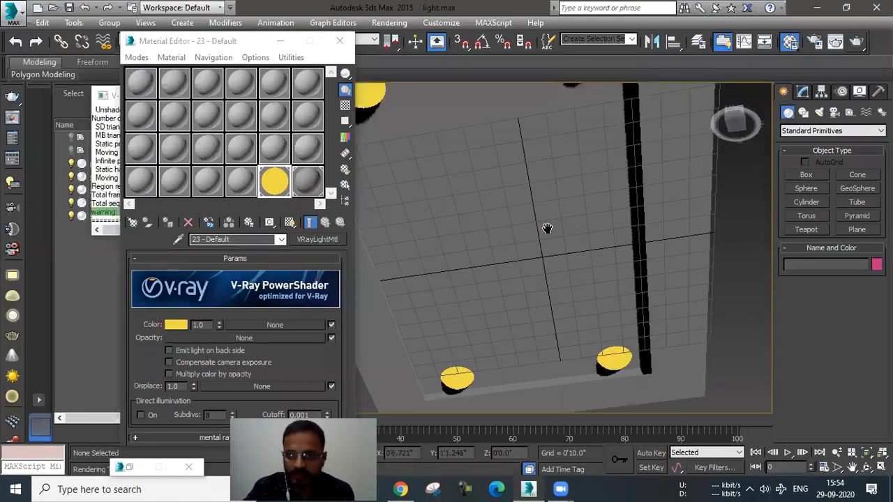
left_click(854, 41)
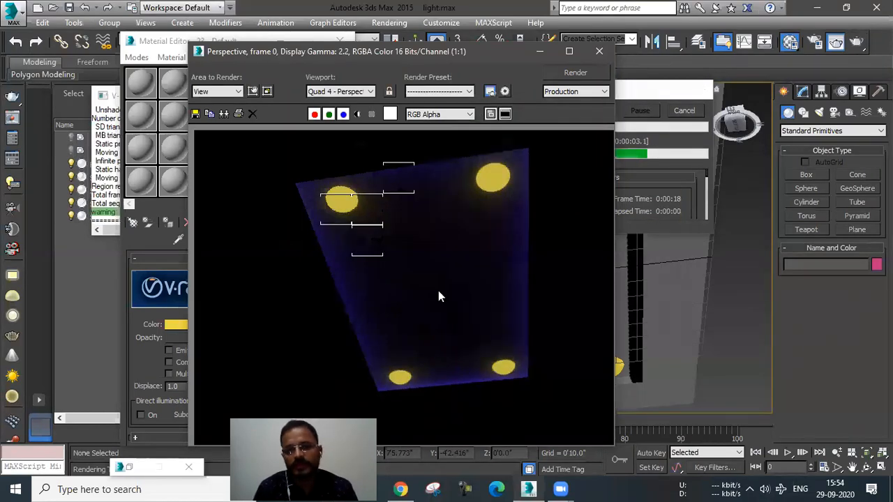
scroll(485, 411, "up", 1)
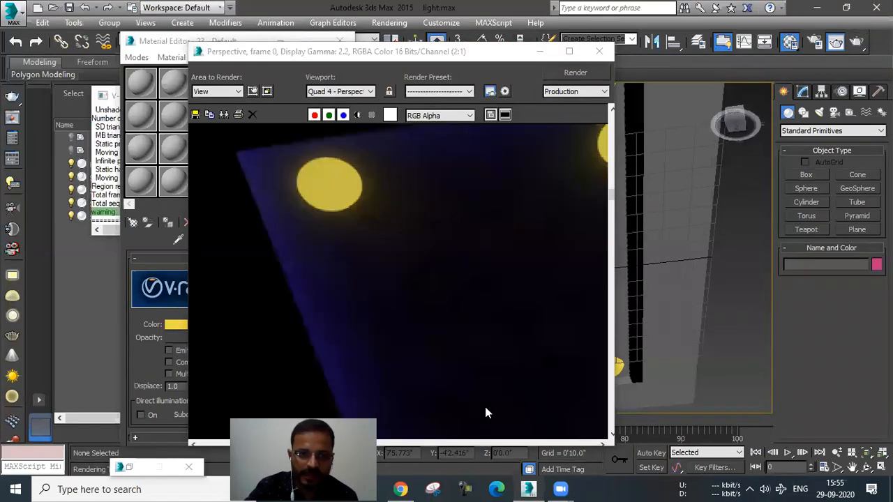
scroll(376, 306, "up", 1)
scroll(375, 307, "down", 2)
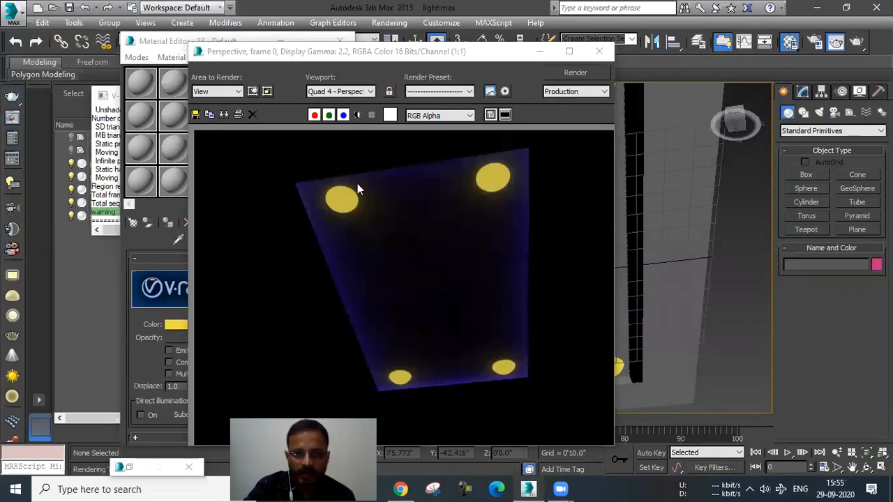
scroll(324, 226, "up", 1)
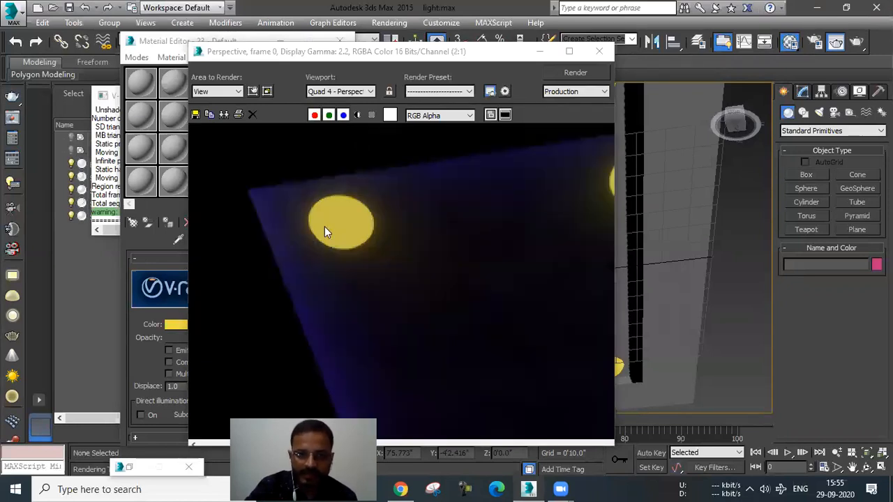
scroll(340, 247, "down", 3)
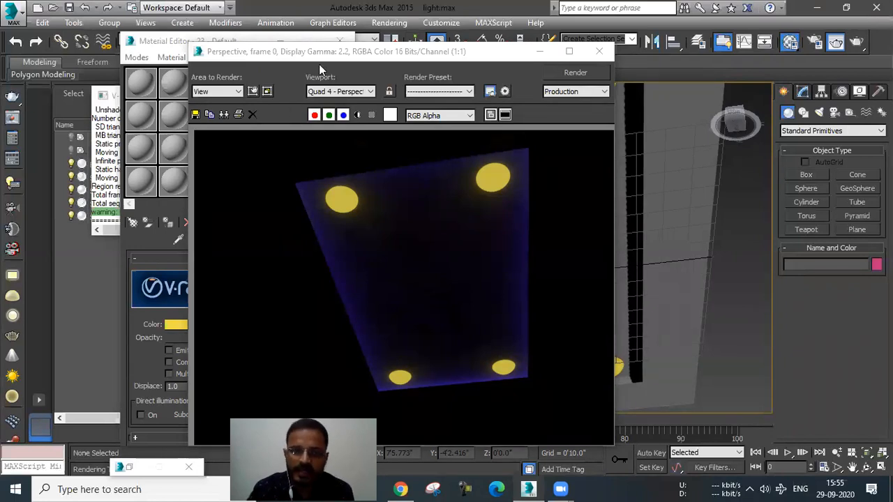
left_click(599, 51)
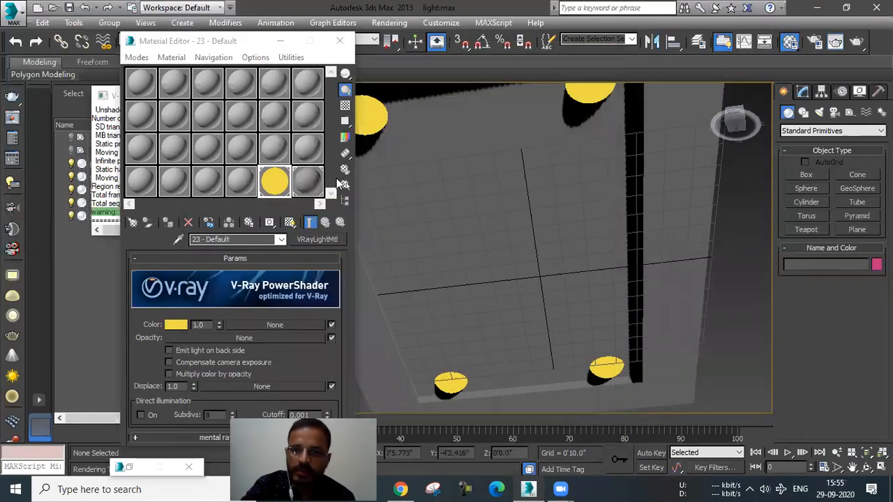
Step: Turn the unused material slot 22 - Default into a VRayMtl and look over its reflection and refraction settings
left_click(242, 182)
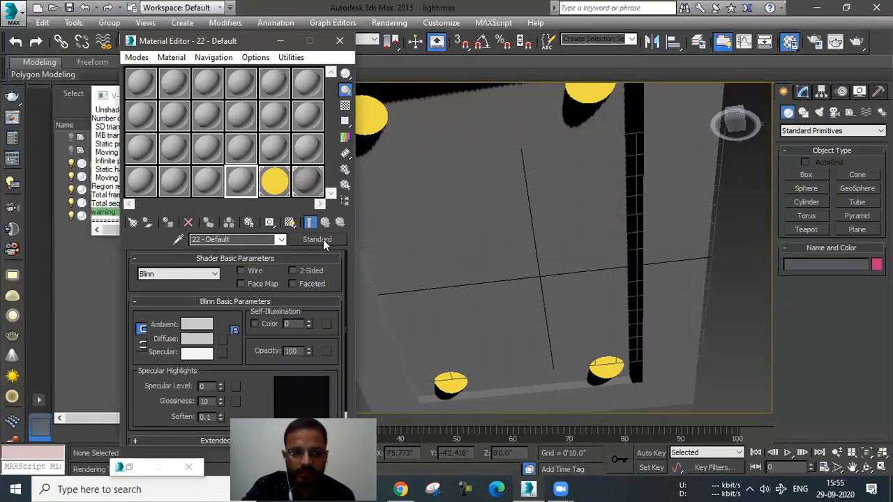
left_click(323, 239)
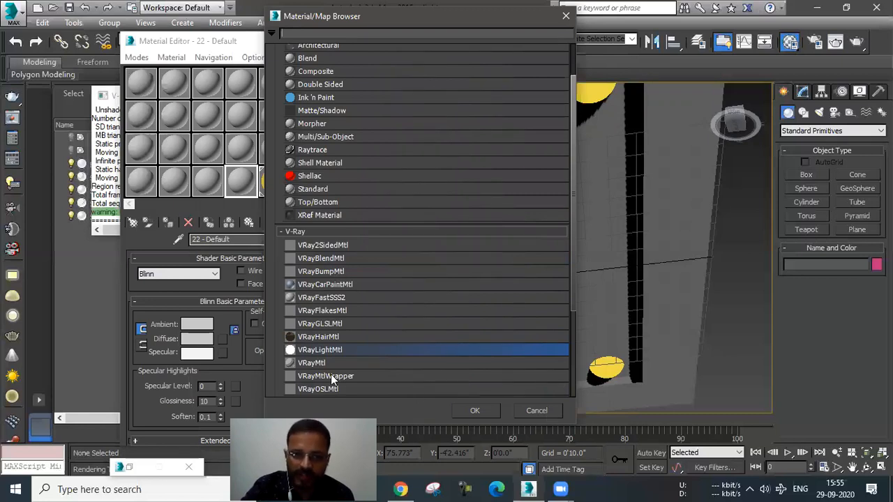
left_click(314, 363)
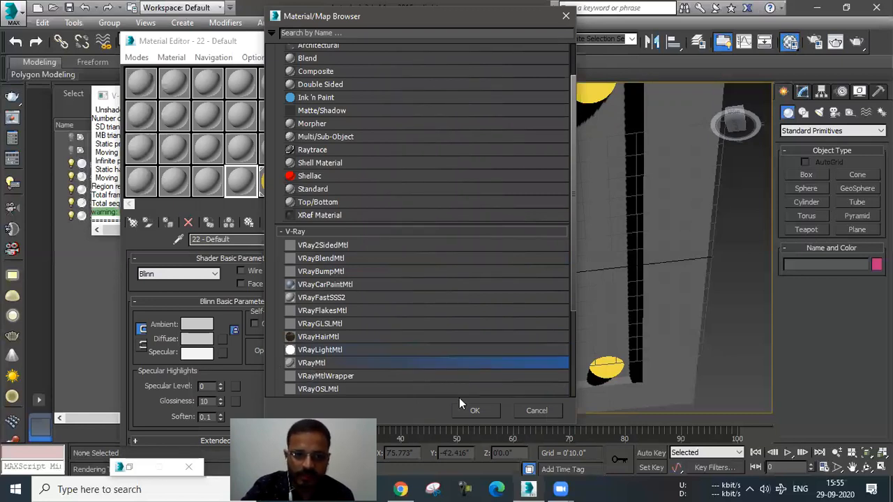
left_click(474, 412)
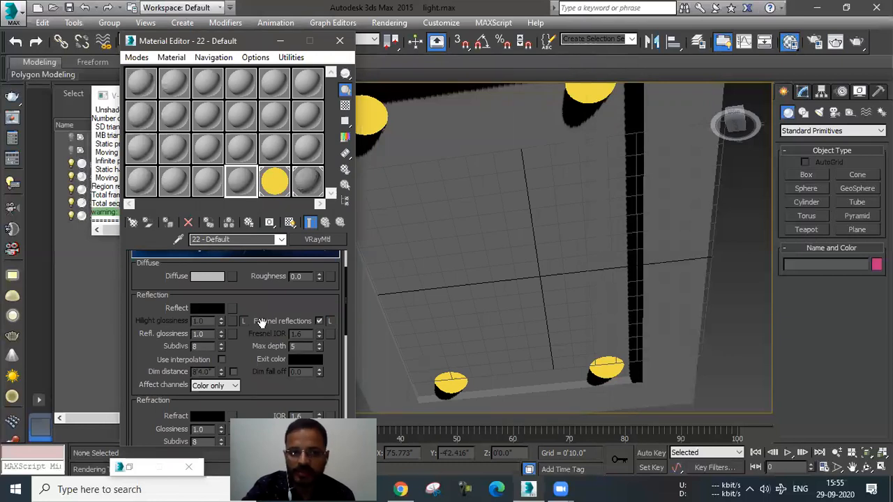
scroll(228, 362, "down", 3)
scroll(209, 304, "up", 3)
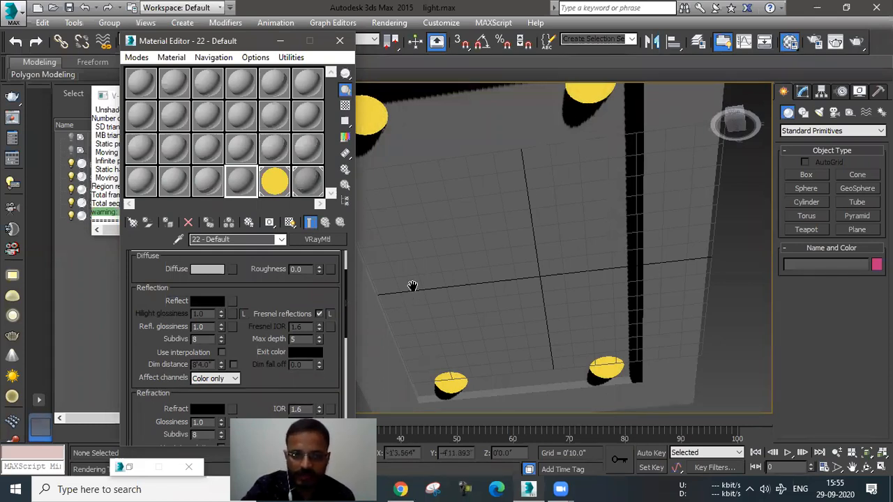
middle_click_drag(390, 282, 413, 286)
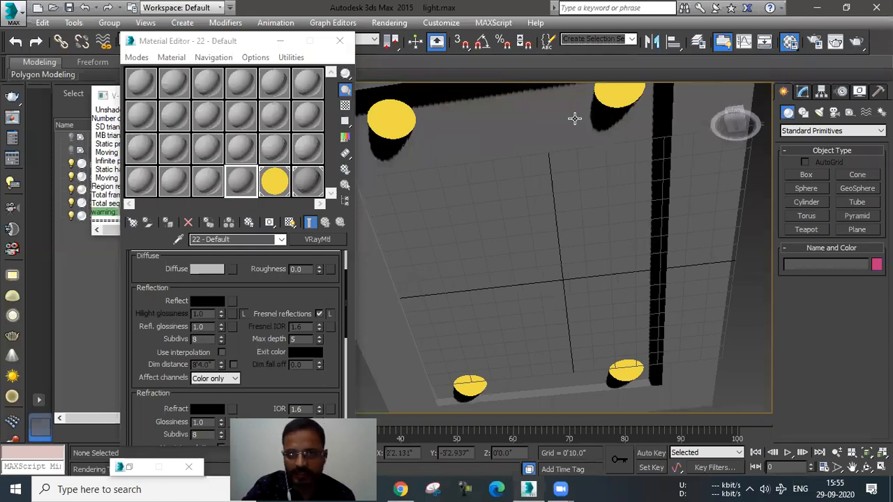